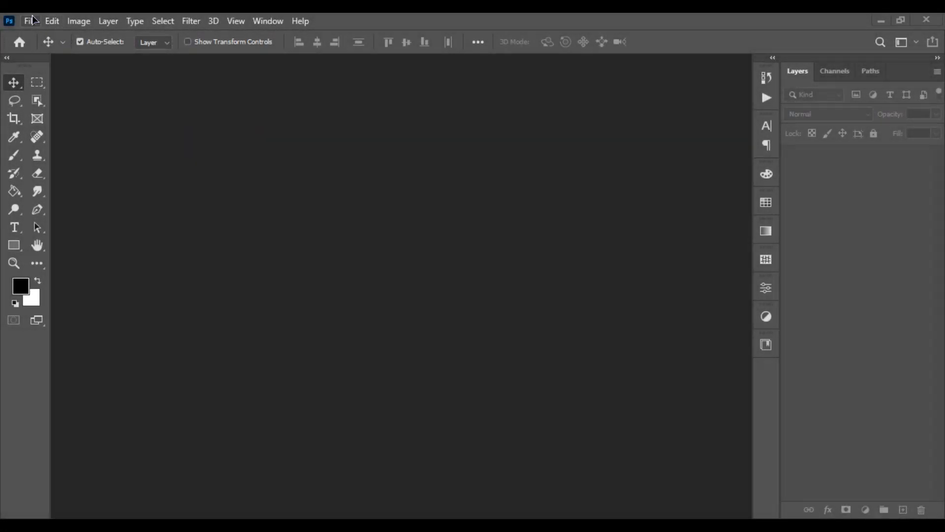
# Create a new 1080 x 1080 pixel document named "Social Media Banner Design" at 72 pixels/inch with a white background
pyautogui.click(31, 21)
pyautogui.click(37, 36)
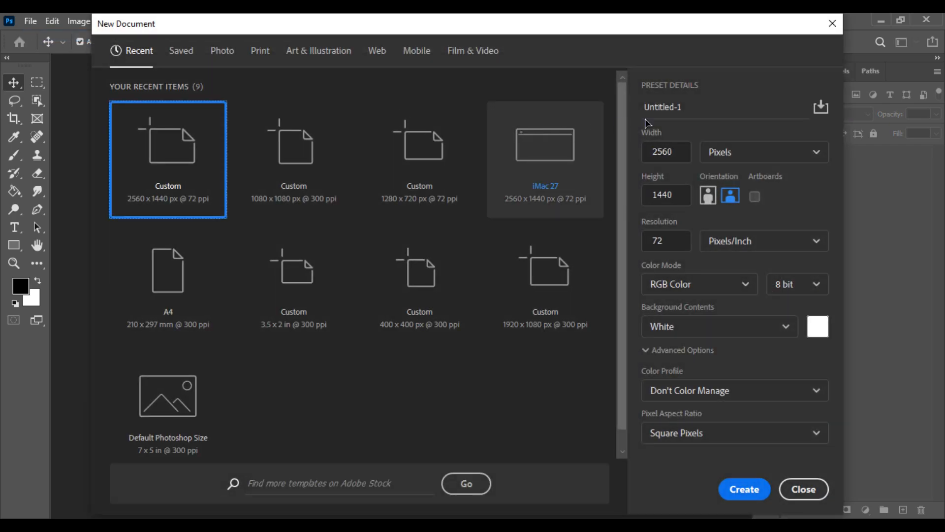
pyautogui.click(674, 101)
pyautogui.write('Social Media Banner Design')
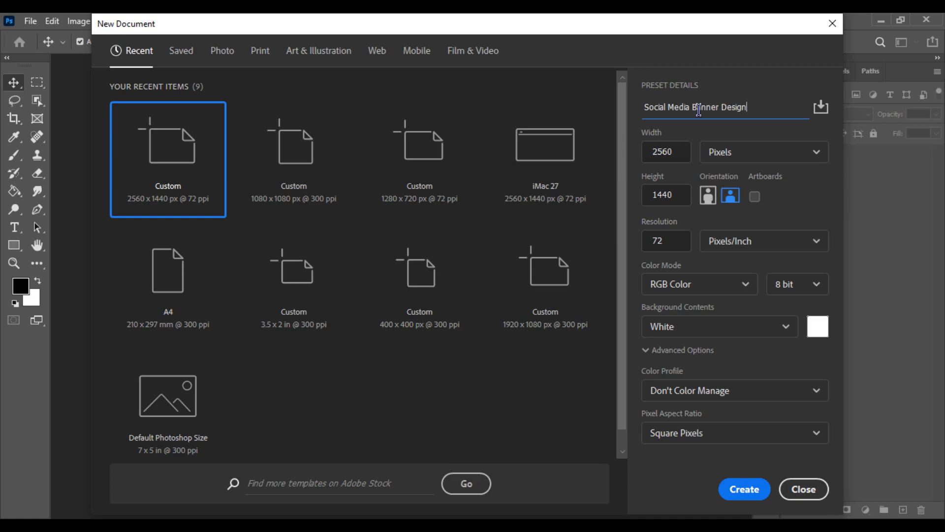
pyautogui.doubleClick(684, 151)
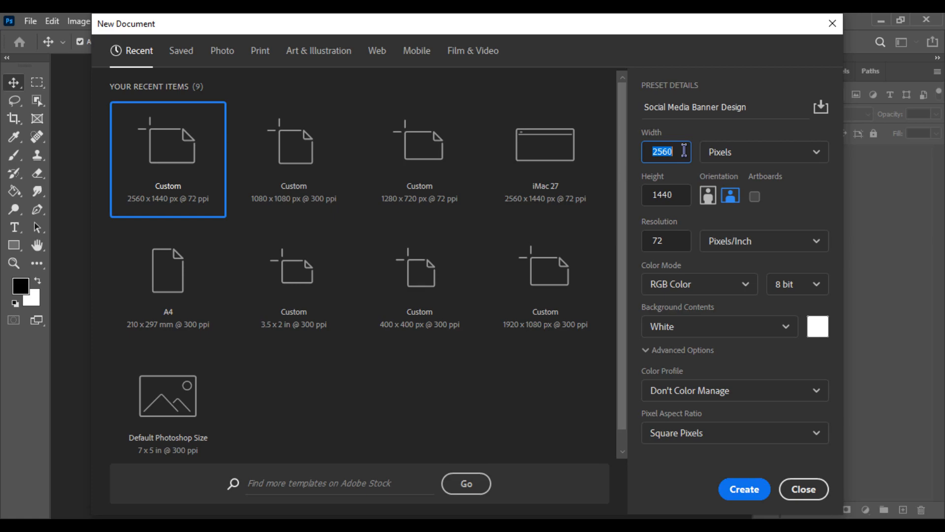
pyautogui.write('1080')
pyautogui.doubleClick(690, 190)
pyautogui.write('1')
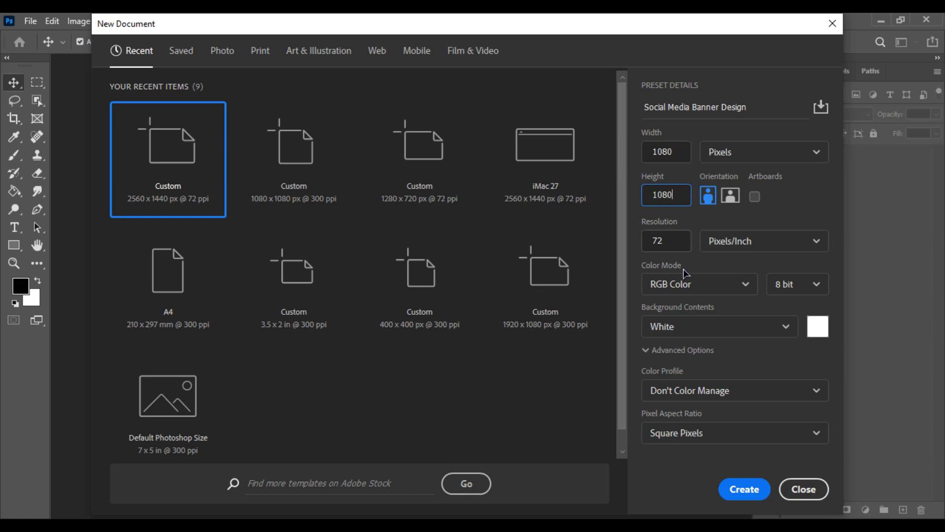
pyautogui.click(734, 489)
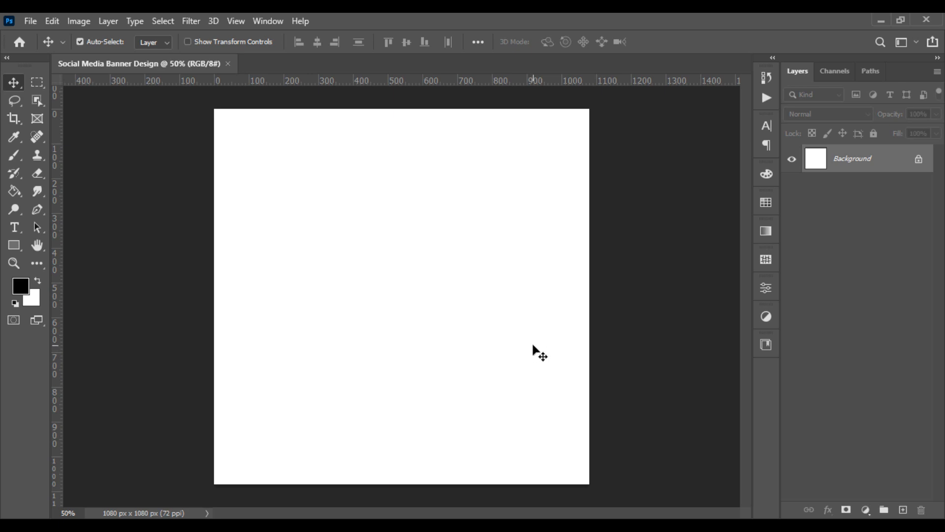
# Add a solid color fill layer in pale cream-green f0f5e2 above the Background layer
pyautogui.click(866, 510)
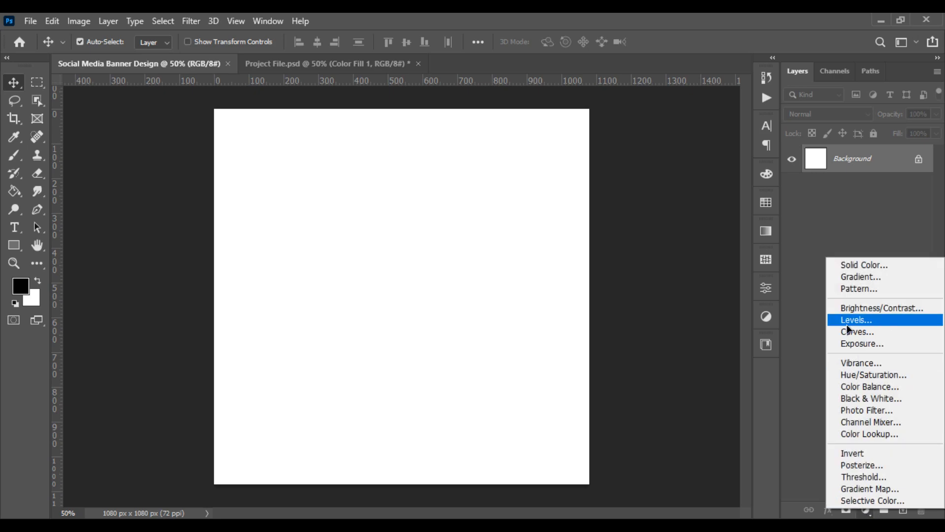
pyautogui.click(865, 264)
pyautogui.write('f0f5e2')
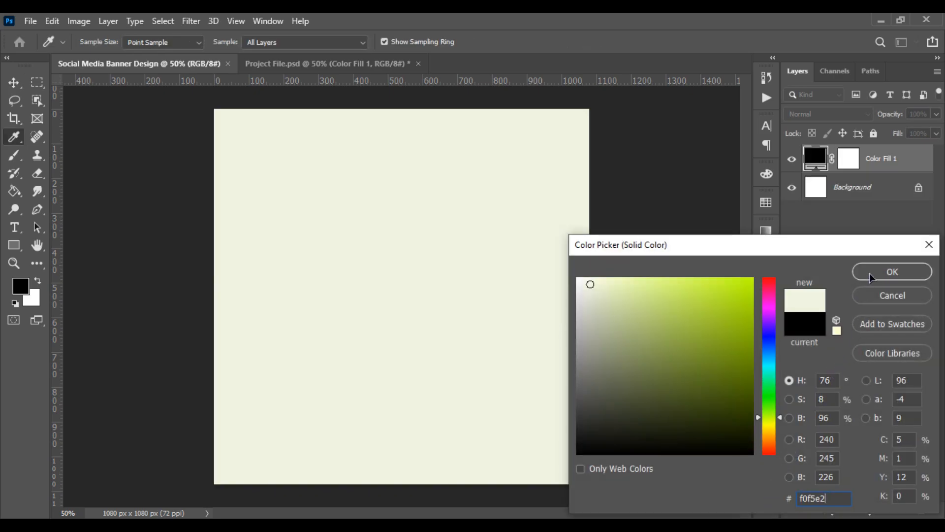
pyautogui.click(869, 273)
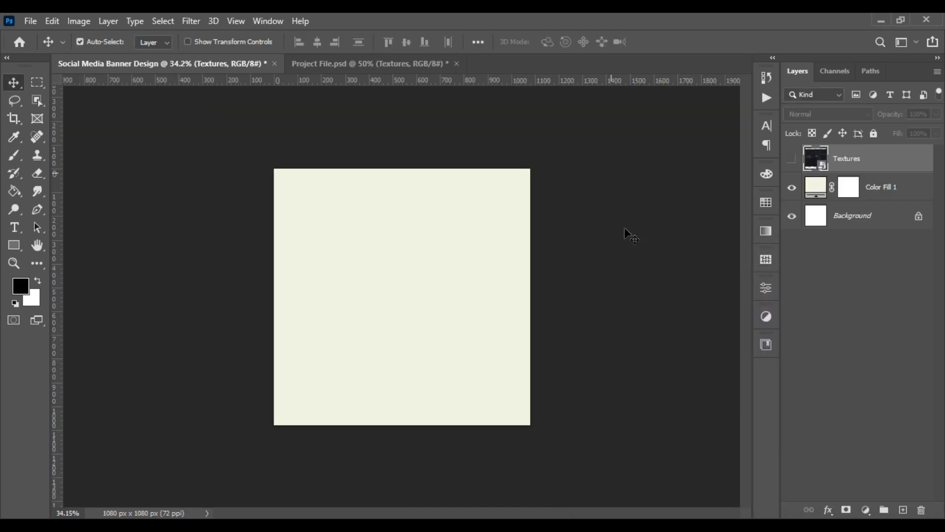
# Show the Textures layer and scale it up until the scratched texture covers the whole canvas
pyautogui.click(790, 164)
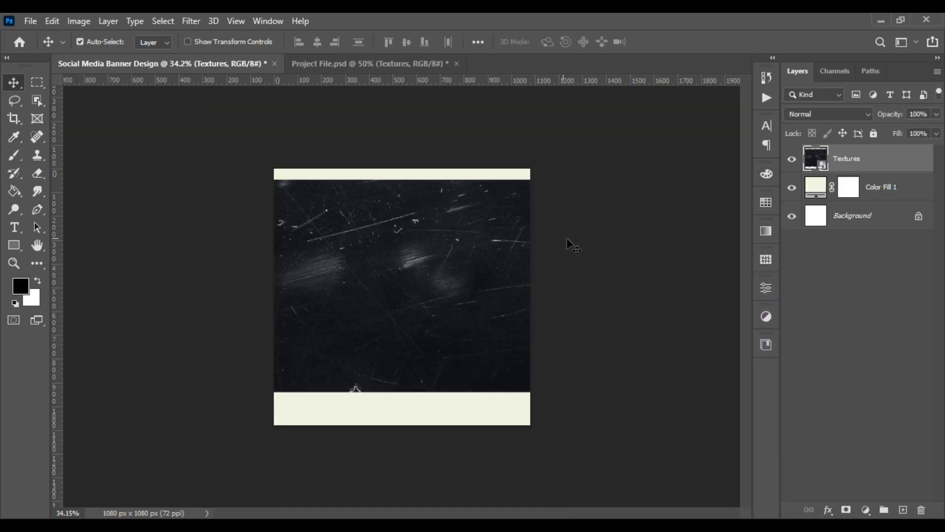
pyautogui.scroll(2, 565, 237)
pyautogui.hotkey('ctrl', 't')
pyautogui.moveTo(481, 237)
pyautogui.mouseDown()
pyautogui.moveTo(498, 224)
pyautogui.moveTo(478, 224)
pyautogui.mouseUp()
pyautogui.moveTo(407, 403); pyautogui.dragTo(406, 451)
pyautogui.press('Return')
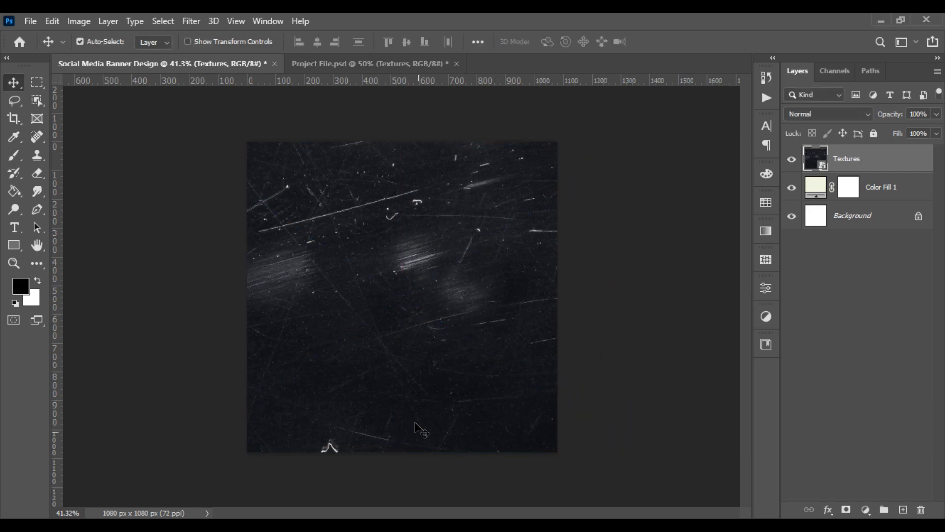
# Enlarge the texture a little more, to about 203%, so it extends past the canvas's lower edge
pyautogui.moveTo(416, 375); pyautogui.dragTo(405, 372)
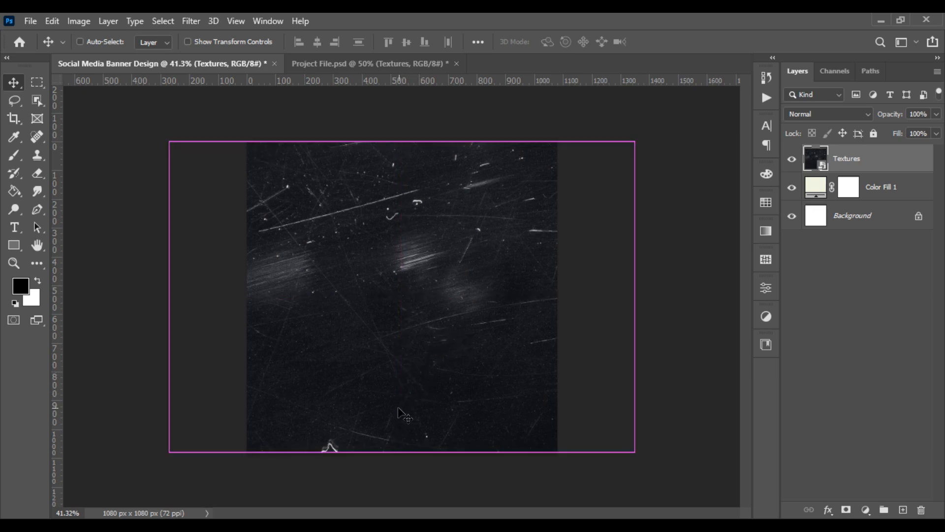
pyautogui.hotkey('ctrl', 't')
pyautogui.moveTo(402, 452); pyautogui.dragTo(402, 466)
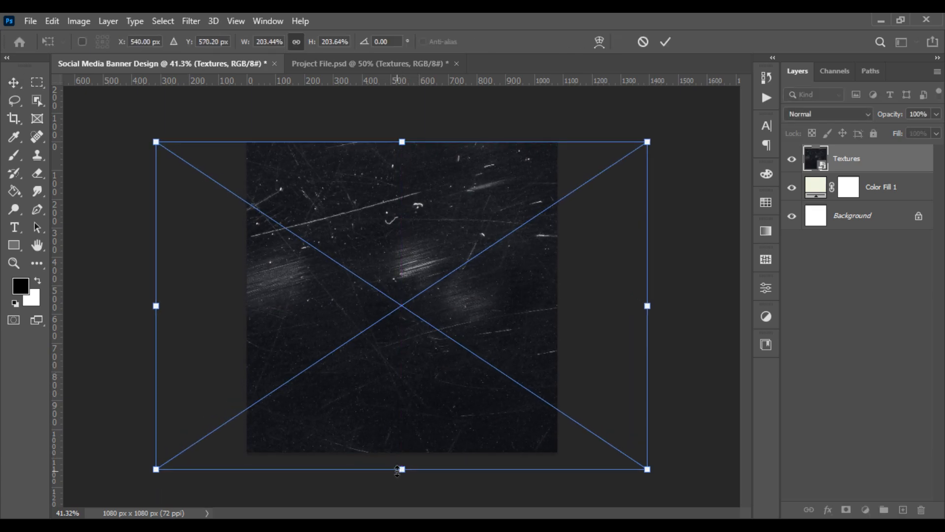
pyautogui.press('Return')
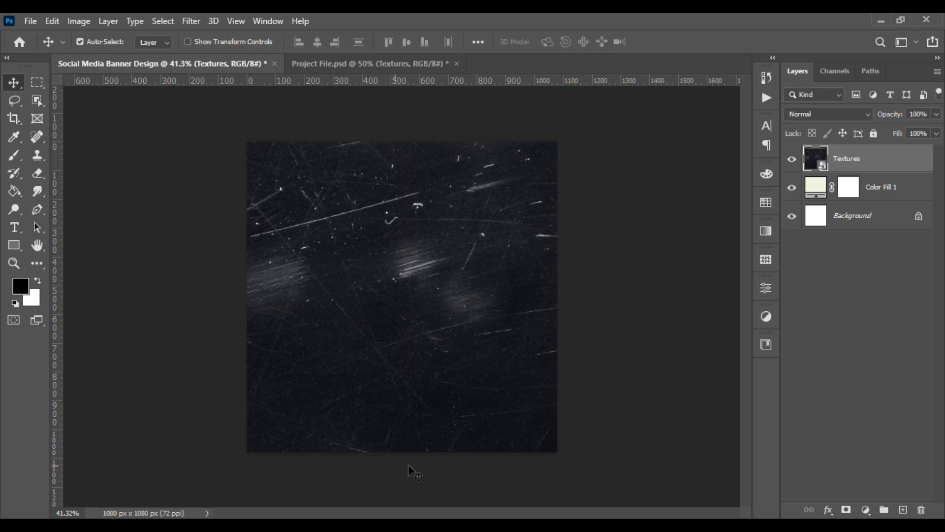
# Set the Textures layer's blend mode to Difference and its opacity to 40%
pyautogui.click(819, 119)
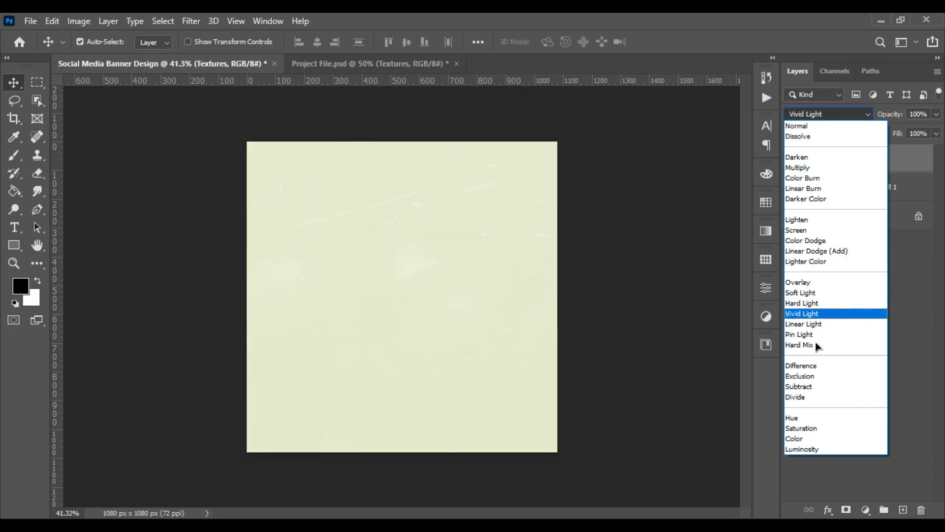
pyautogui.click(812, 365)
pyautogui.click(918, 114)
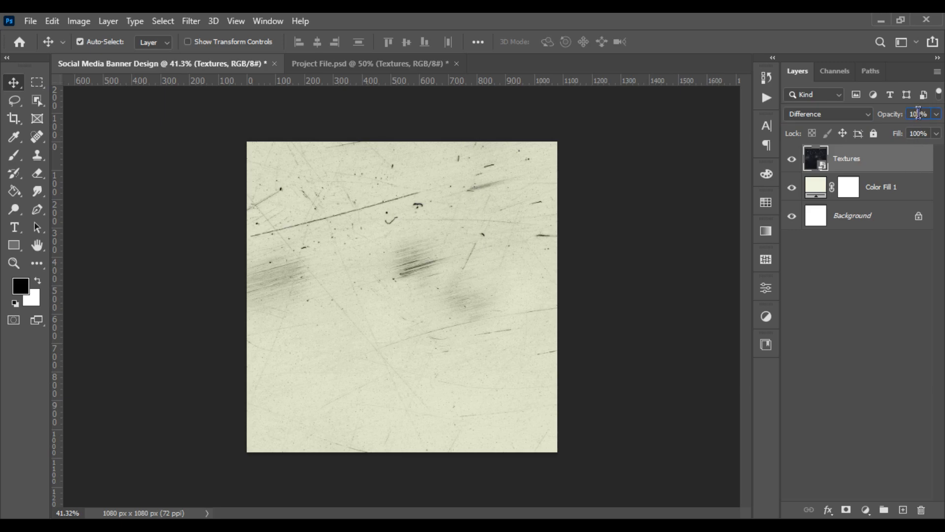
pyautogui.write('40')
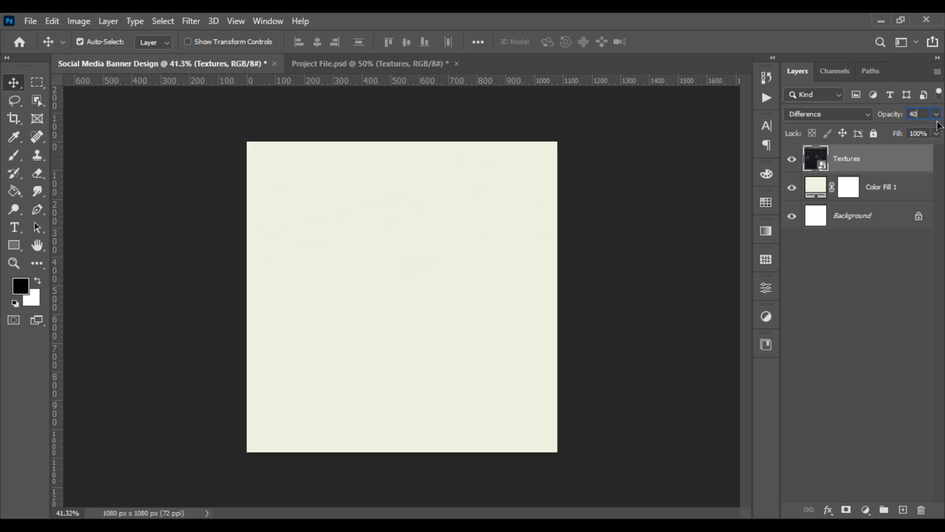
pyautogui.press('Return')
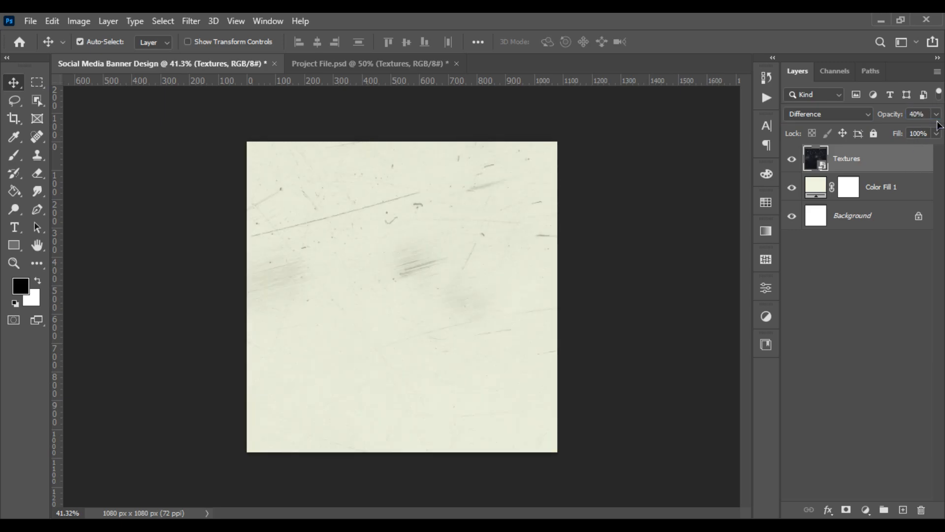
pyautogui.click(636, 208)
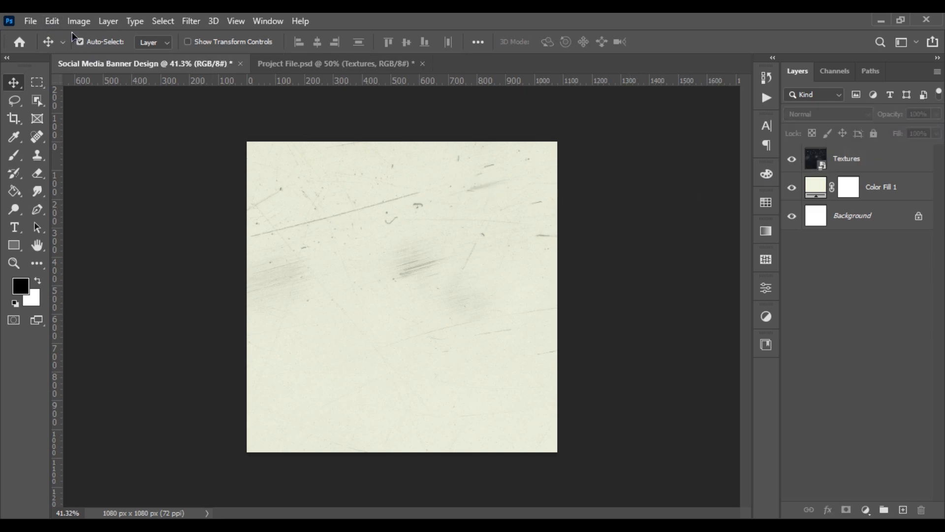
# Place the chicken burger PNG as an embedded image and enlarge it to about 193% in the canvas center
pyautogui.click(28, 22)
pyautogui.click(91, 297)
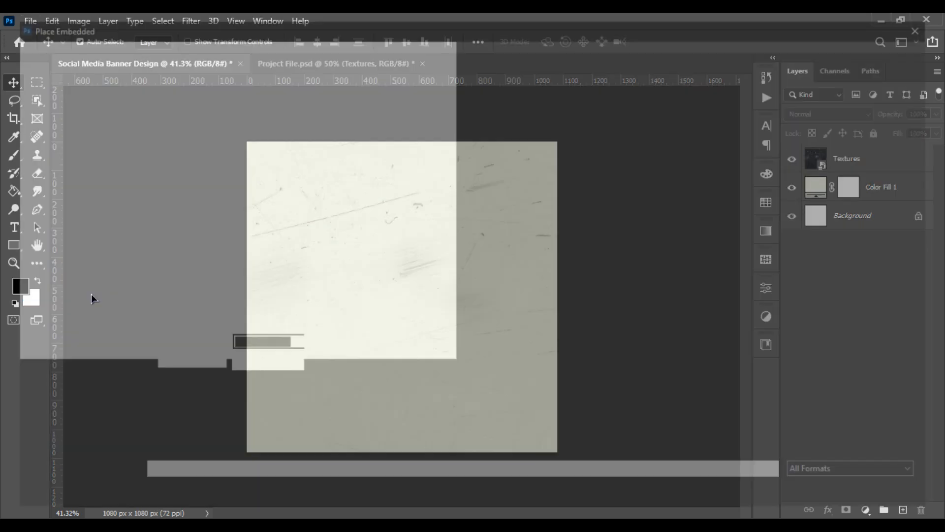
pyautogui.doubleClick(391, 215)
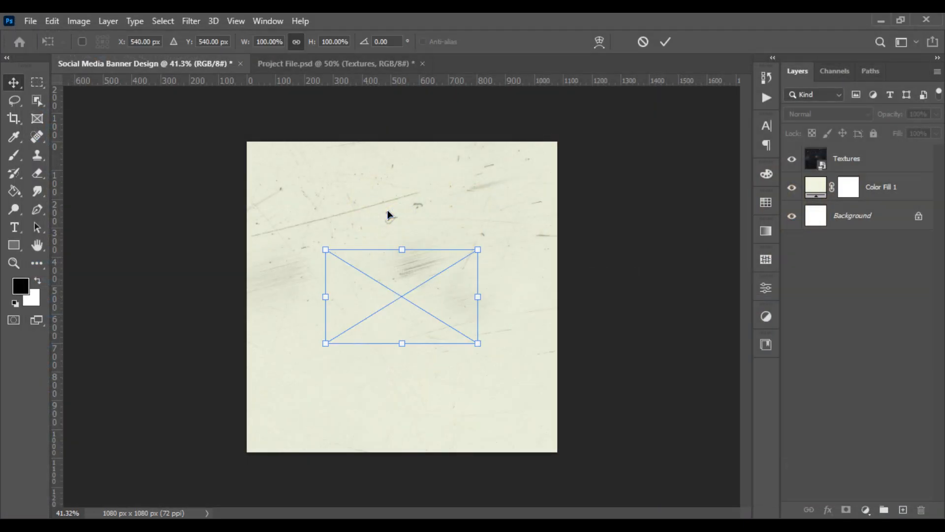
pyautogui.moveTo(478, 249); pyautogui.dragTo(548, 207)
pyautogui.press('Return')
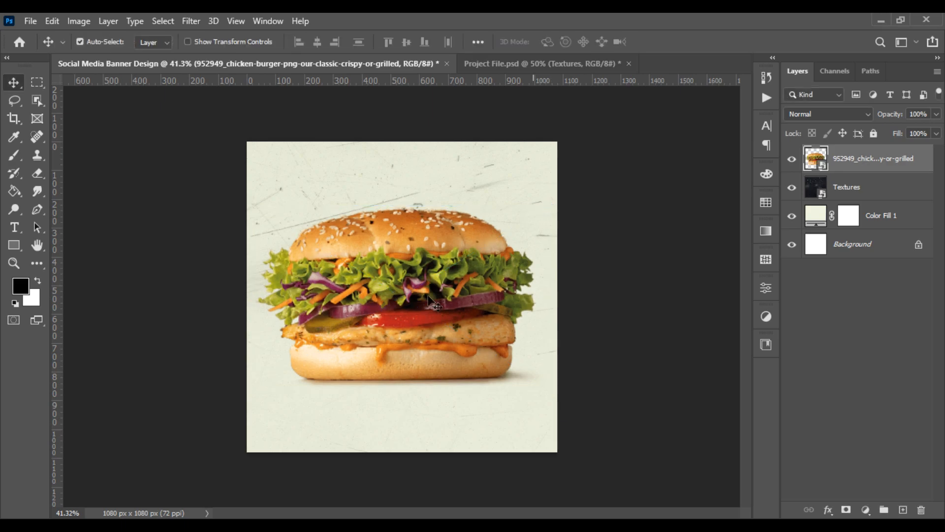
# Scale the burger image down slightly, keeping it centered on the canvas with more margin at its sides
pyautogui.scroll(5, 325, 437)
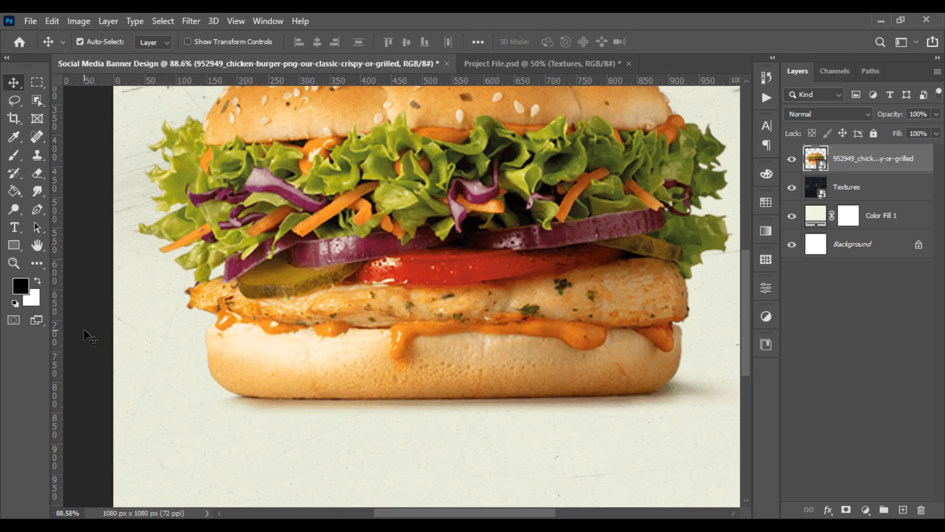
pyautogui.scroll(-5, 86, 336)
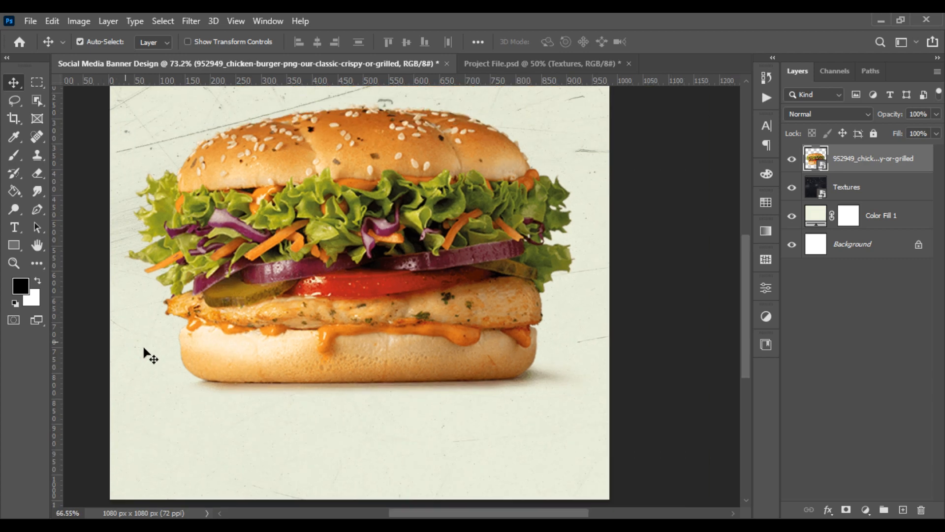
pyautogui.press('ctrl')
pyautogui.hotkey('ctrl', 't')
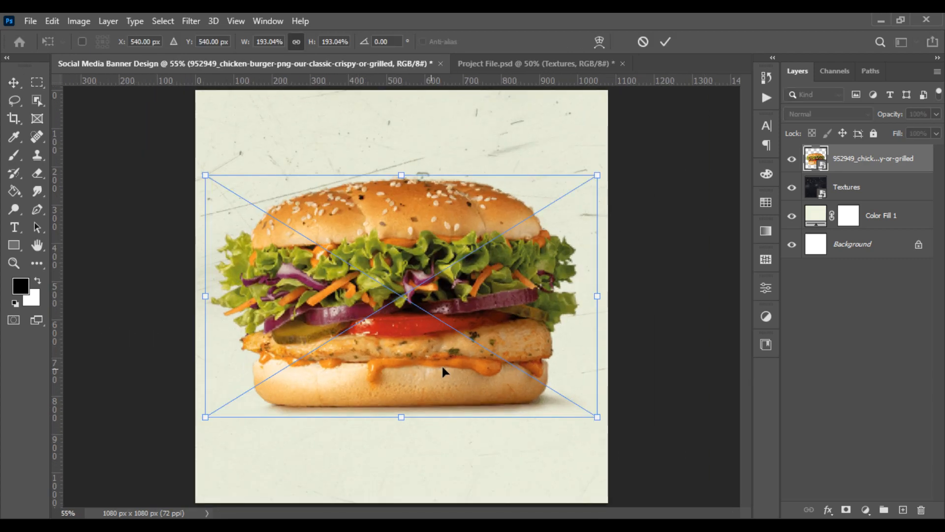
pyautogui.moveTo(597, 300); pyautogui.dragTo(577, 297)
pyautogui.moveTo(430, 321)
pyautogui.mouseDown()
pyautogui.moveTo(441, 321)
pyautogui.moveTo(432, 320)
pyautogui.mouseUp()
pyautogui.press('Return')
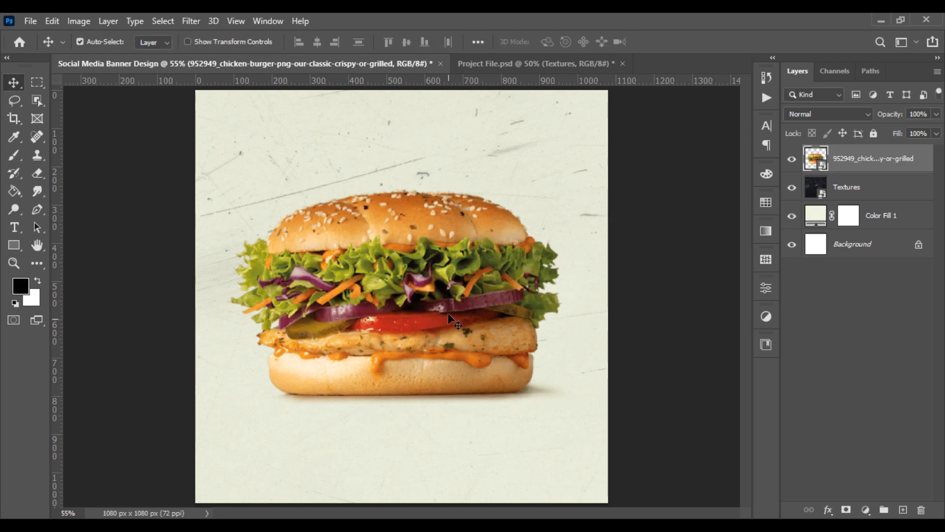
pyautogui.scroll(-1, 447, 316)
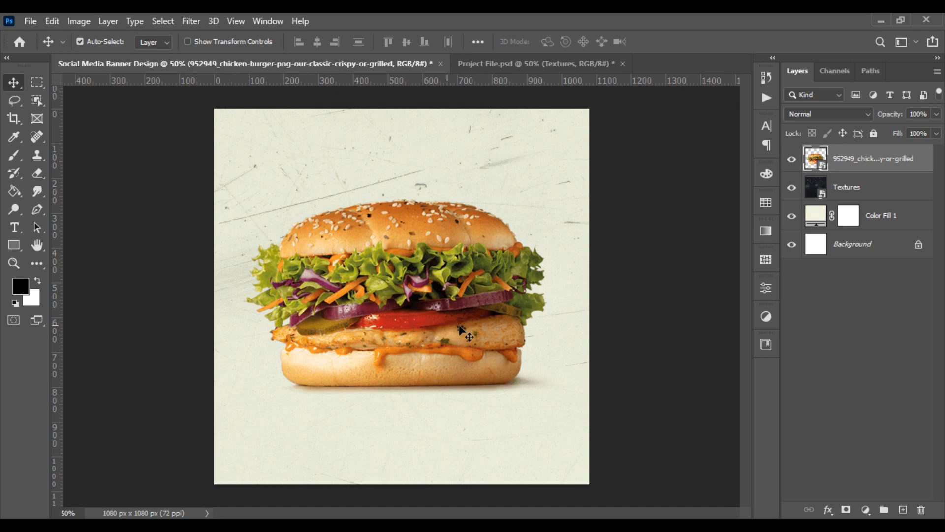
# Add the text "Delicious" above the burger and set its font to Braydon Script
pyautogui.click(14, 227)
pyautogui.click(355, 178)
pyautogui.write('Delicious')
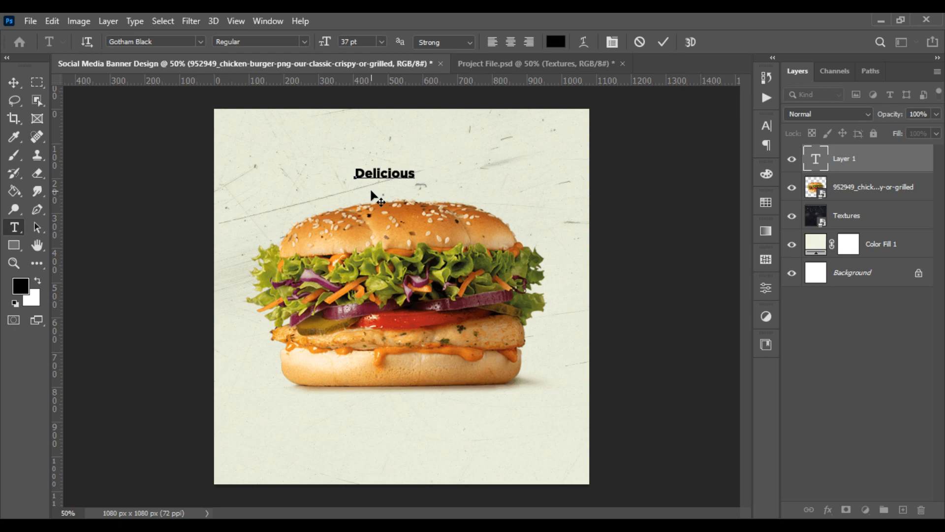
pyautogui.hotkey('ctrl', 'a')
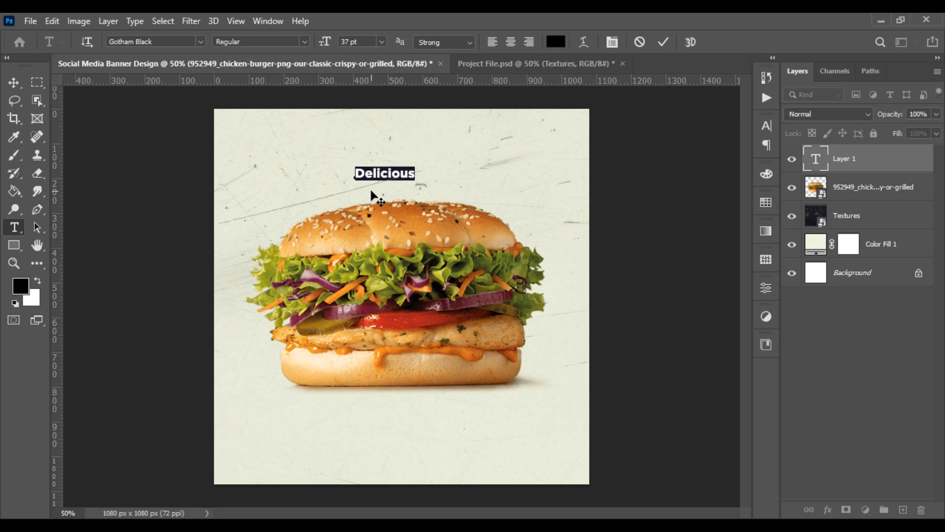
pyautogui.click(201, 42)
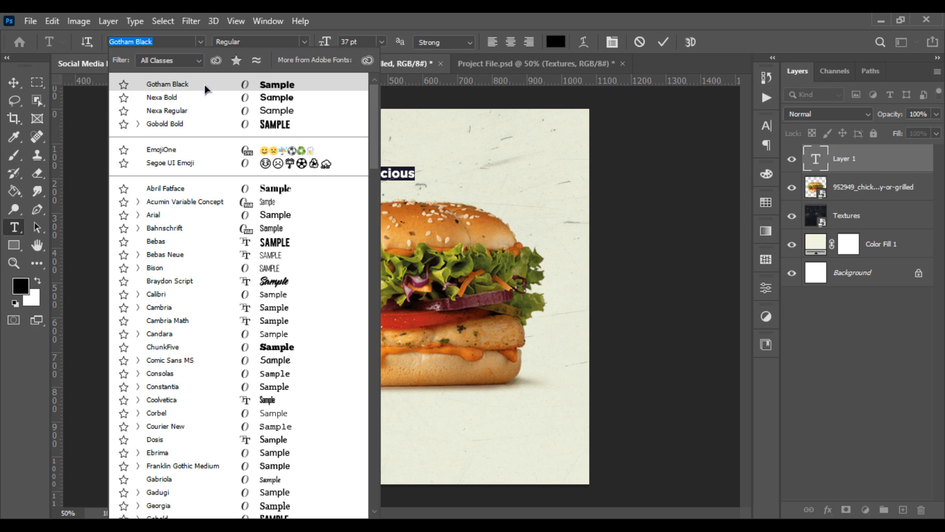
pyautogui.click(212, 282)
pyautogui.click(13, 82)
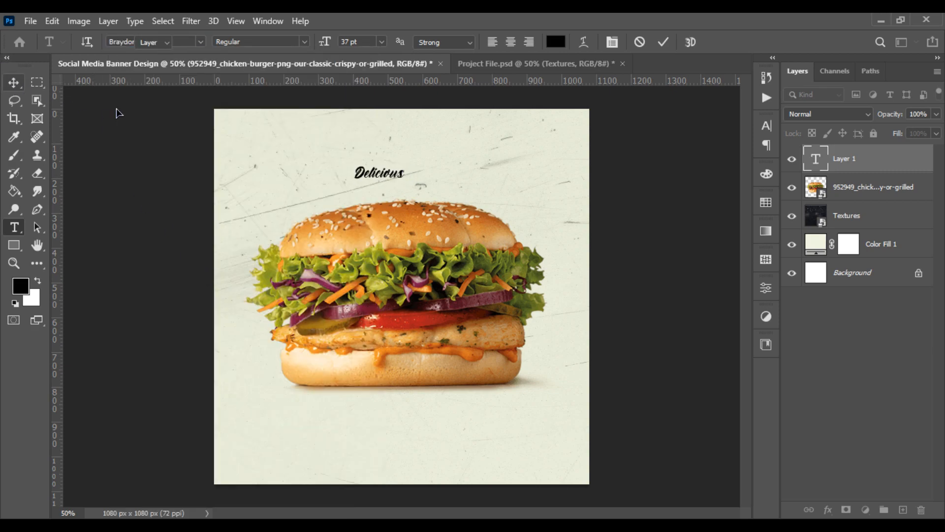
# Enlarge the "Delicious" text to about 65 pt, keeping it just above the burger bun
pyautogui.hotkey('ctrl', 't')
pyautogui.hotkey('ctrl', '+')
pyautogui.moveTo(397, 147); pyautogui.dragTo(433, 103)
pyautogui.moveTo(405, 163); pyautogui.dragTo(377, 267)
pyautogui.hotkey('ctrl', 'z')
pyautogui.press('Return')
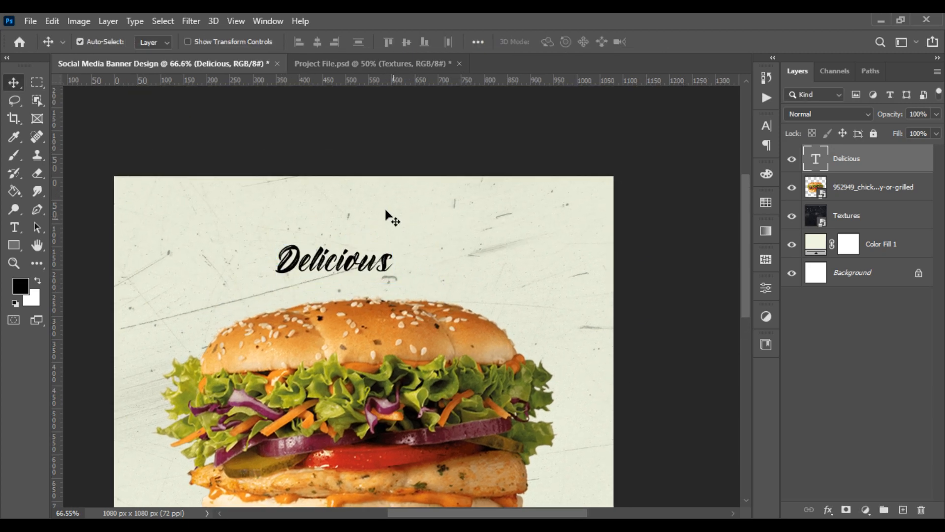
# Add the text "Burger" in Braydon Script at 37 pt beside the "Delicious" text
pyautogui.scroll(2, 358, 261)
pyautogui.click(15, 228)
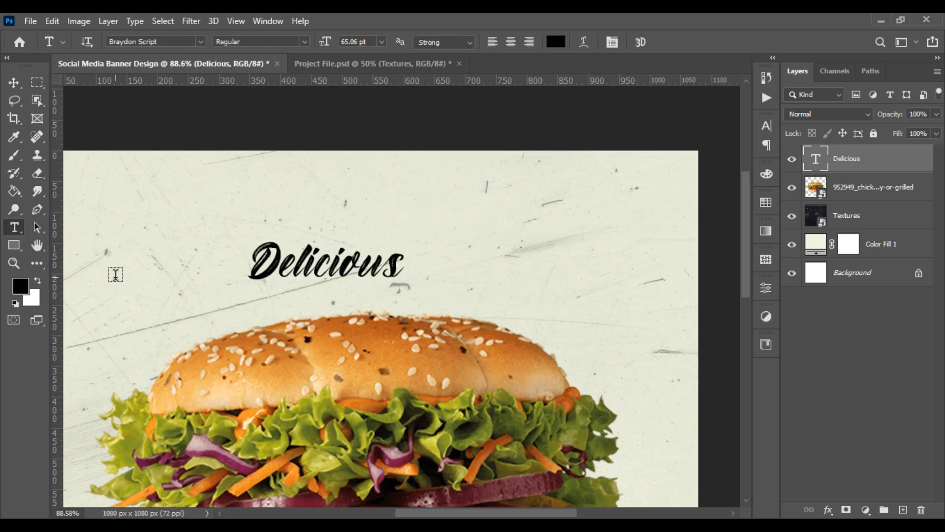
pyautogui.click(116, 273)
pyautogui.write('Burger')
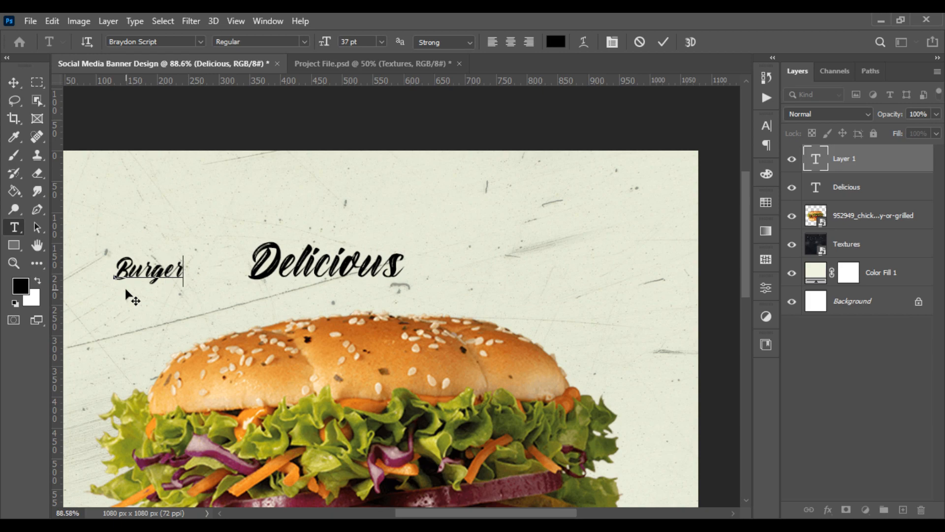
pyautogui.hotkey('ctrl', 'a')
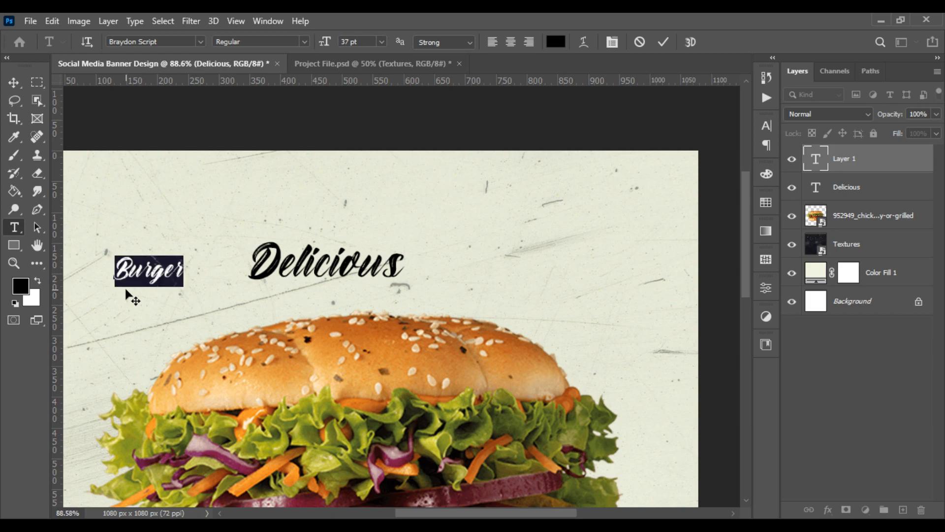
pyautogui.click(14, 82)
# Enlarge the "Burger" text to about four times its size, spanning the area above the bun
pyautogui.hotkey('ctrl', 't')
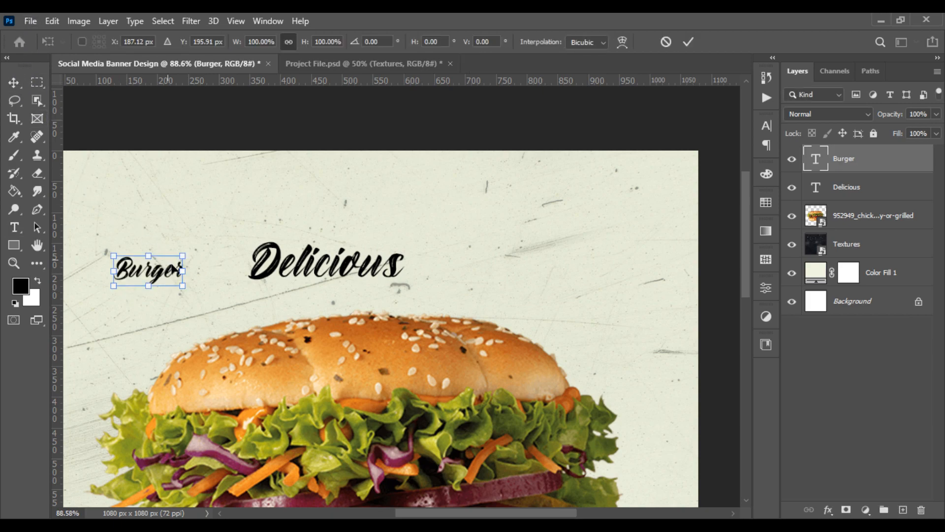
pyautogui.moveTo(203, 276); pyautogui.dragTo(391, 277)
pyautogui.press('Return')
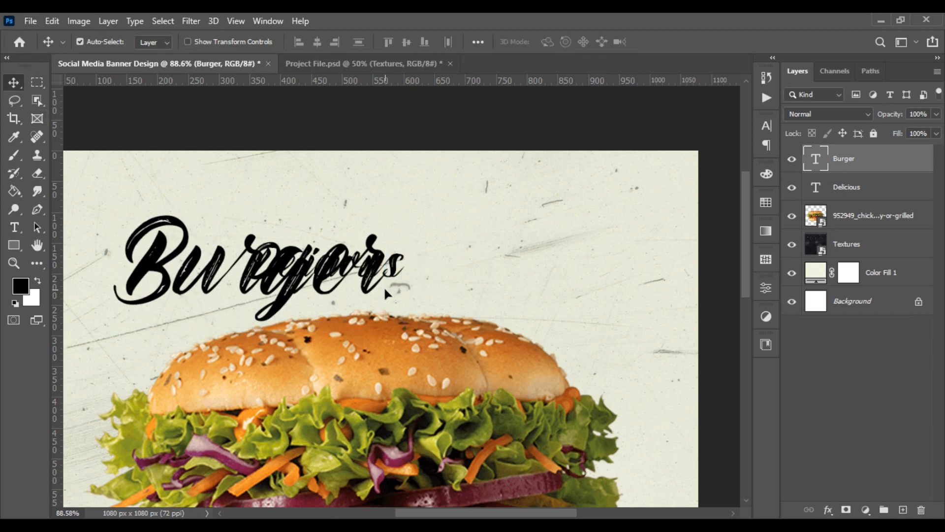
# Move the "Delicious" text up so it sits directly above the "Burger" text, toward its right end
pyautogui.click(853, 188)
pyautogui.hotkey('ctrl', 't')
pyautogui.moveTo(402, 267); pyautogui.dragTo(409, 221)
pyautogui.moveTo(355, 256); pyautogui.dragTo(329, 216)
pyautogui.press('Return')
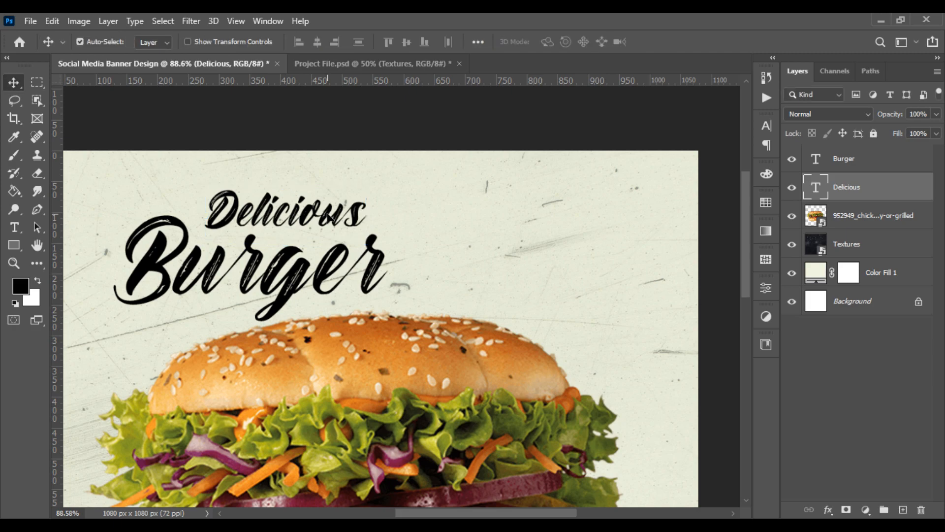
# Rotate the "Burger" and "Delicious" texts together into a slight upward tilt and center them above the bun
pyautogui.scroll(-3, 527, 246)
pyautogui.keyDown('shift'); pyautogui.click(844, 159); pyautogui.keyUp('shift')
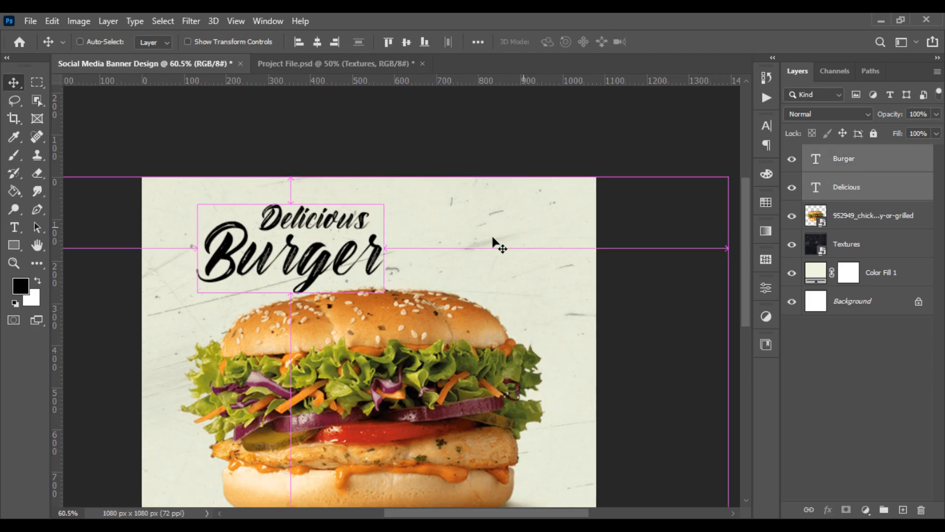
pyautogui.hotkey('ctrl', 't')
pyautogui.moveTo(405, 260); pyautogui.dragTo(470, 222)
pyautogui.moveTo(392, 241); pyautogui.dragTo(404, 238)
pyautogui.press('Return')
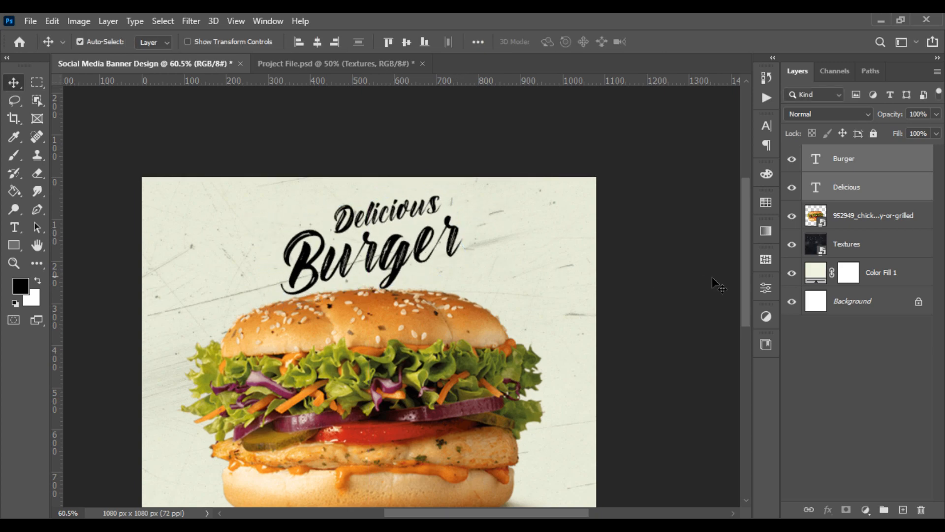
# Scale the burger image down to about 161% from its top edge to open a gap below the headline
pyautogui.scroll(2, 360, 339)
pyautogui.moveTo(359, 339); pyautogui.dragTo(393, 240)
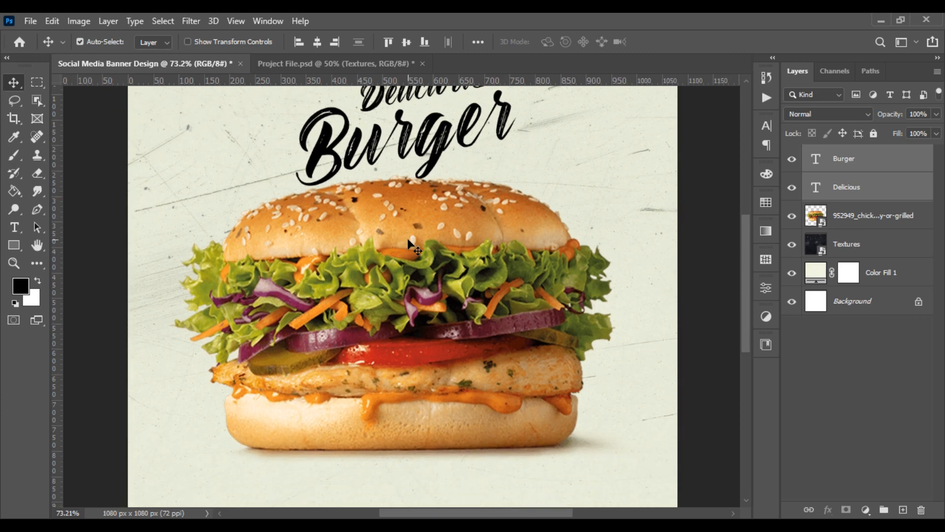
pyautogui.click(408, 241)
pyautogui.hotkey('ctrl', 't')
pyautogui.moveTo(403, 175); pyautogui.dragTo(402, 196)
pyautogui.press('Return')
pyautogui.scroll(-3, 414, 207)
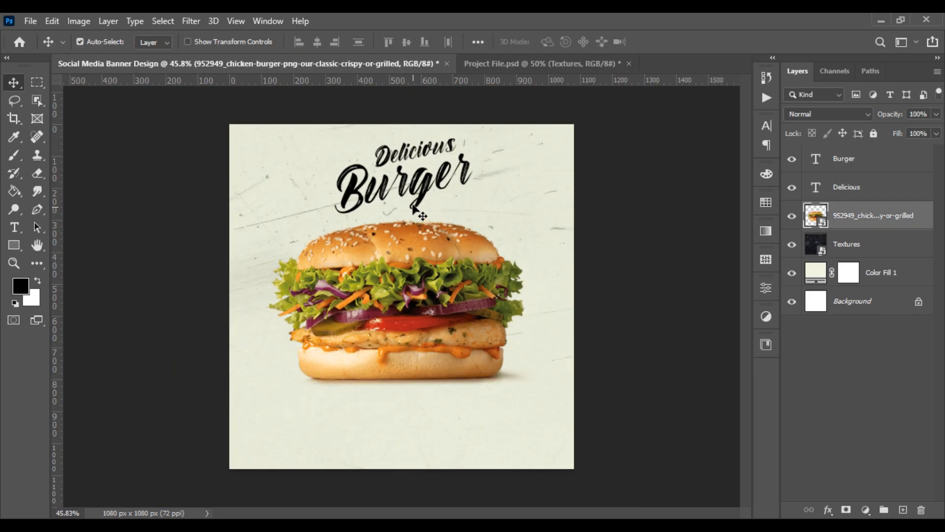
# Move both headline texts slightly down, to about X 541 px and Y 177 px
pyautogui.click(859, 187)
pyautogui.keyDown('shift'); pyautogui.click(859, 158); pyautogui.keyUp('shift')
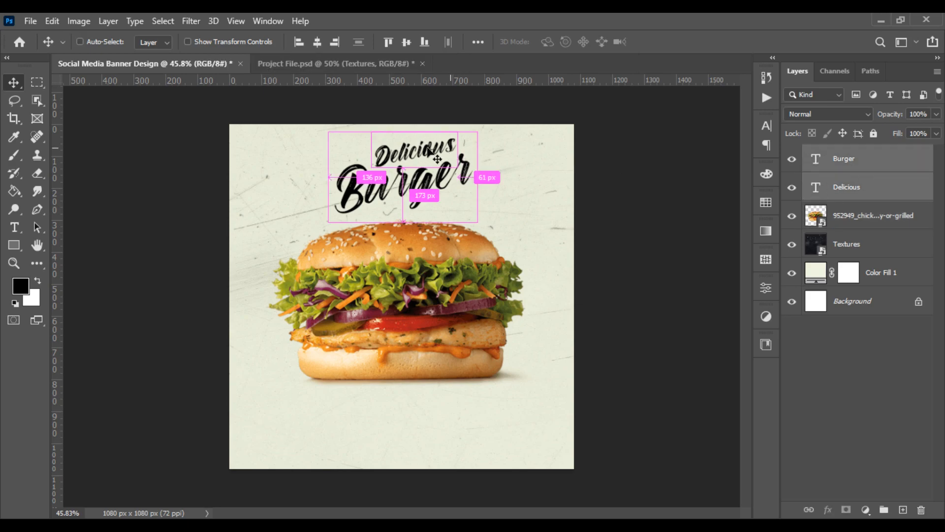
pyautogui.hotkey('ctrl', 't')
pyautogui.moveTo(433, 160)
pyautogui.mouseDown()
pyautogui.moveTo(423, 160)
pyautogui.moveTo(437, 159)
pyautogui.mouseUp()
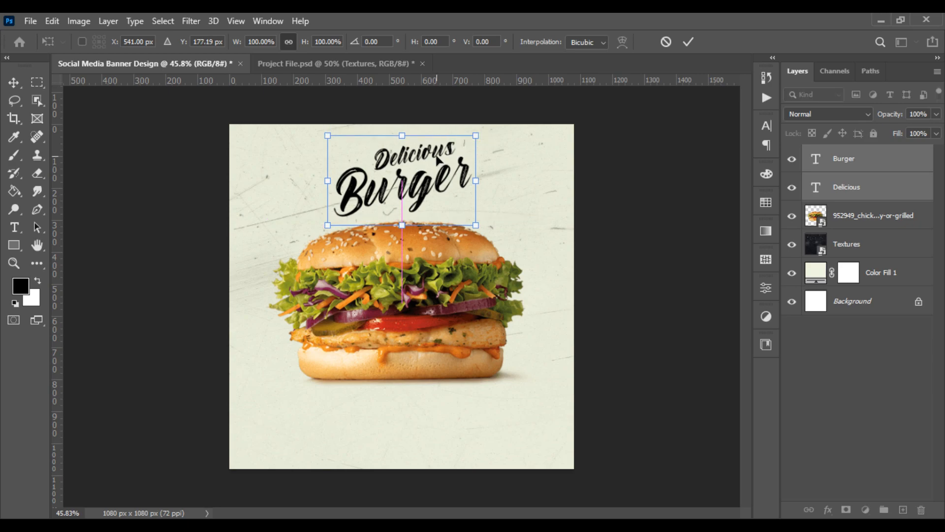
pyautogui.press('Return')
pyautogui.scroll(4, 438, 159)
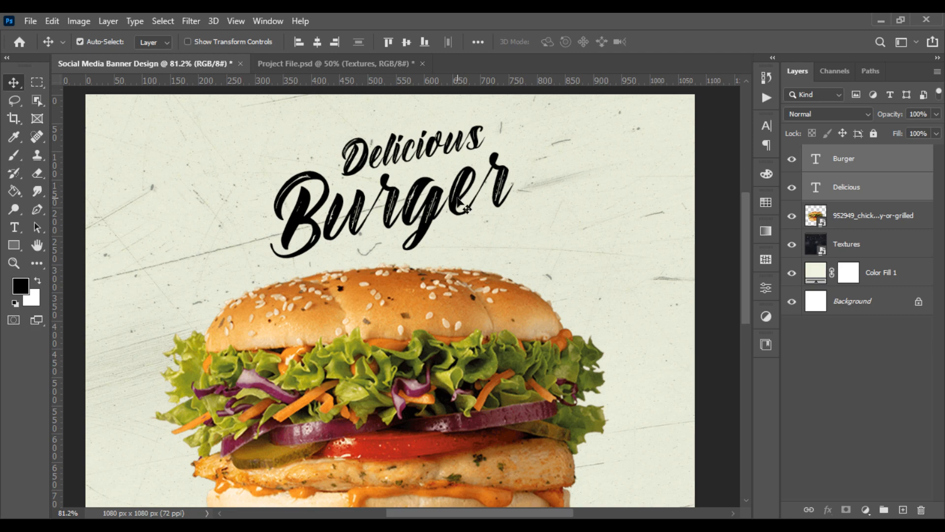
# Scale the burger image down to about 154% from its top edge, keeping its base in place
pyautogui.scroll(-3, 463, 207)
pyautogui.click(467, 275)
pyautogui.hotkey('ctrl', 't')
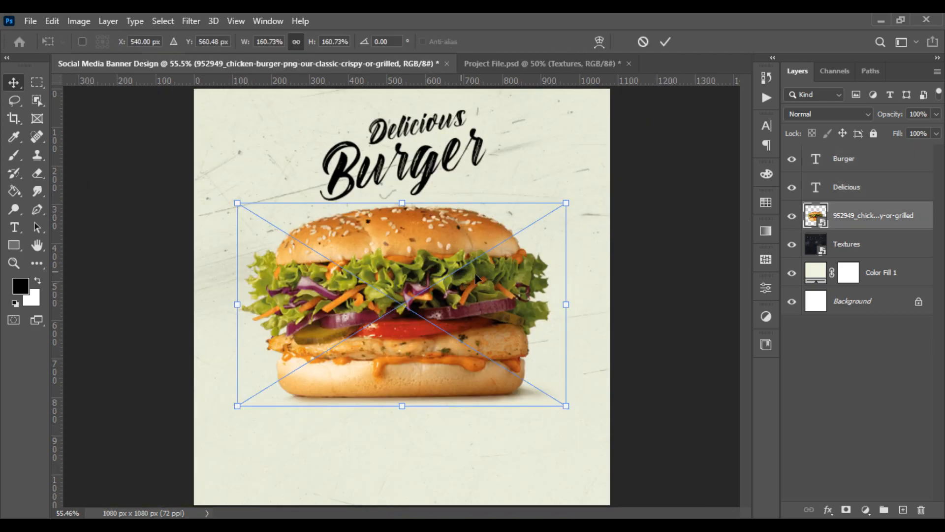
pyautogui.moveTo(403, 203); pyautogui.dragTo(393, 210)
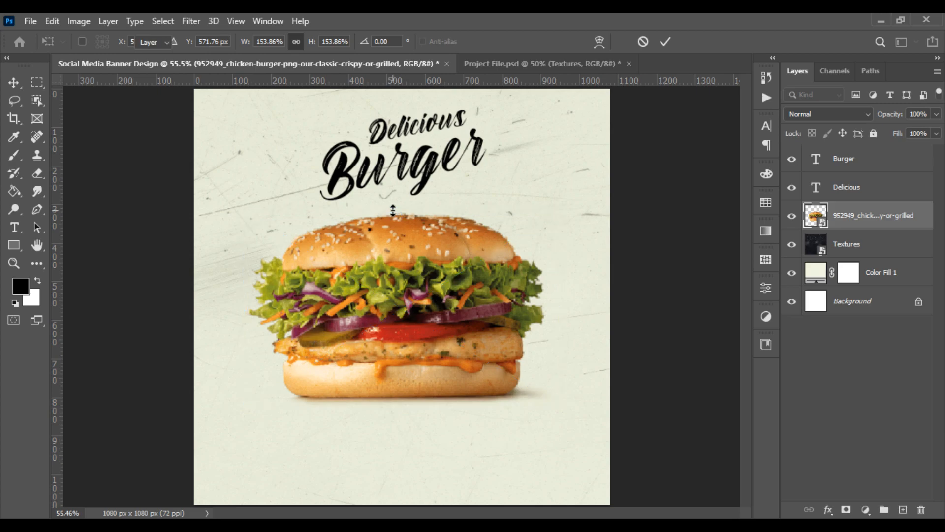
pyautogui.press('Return')
# Enlarge the two headline texts together to about 116% and center them at X 540 px, just above the bun
pyautogui.click(837, 190)
pyautogui.keyDown('ctrl'); pyautogui.click(843, 165); pyautogui.keyUp('ctrl')
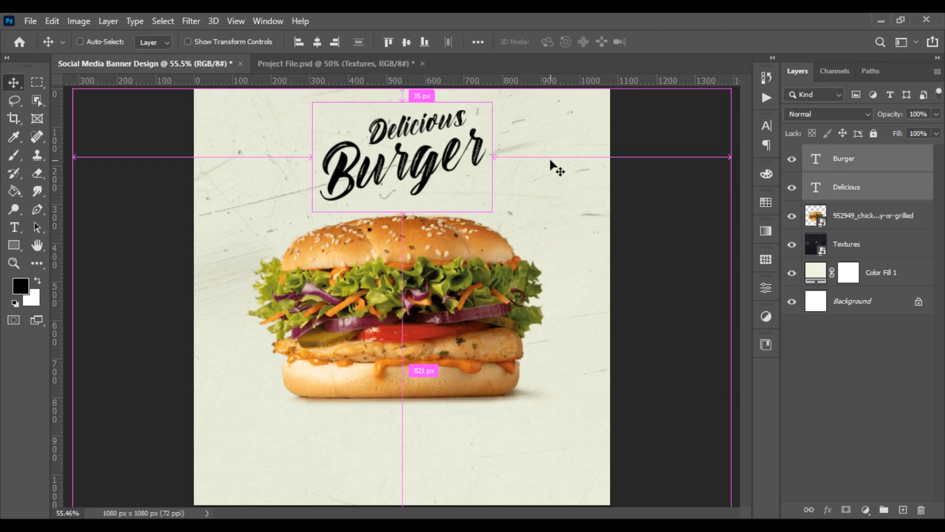
pyautogui.hotkey('ctrl', 't')
pyautogui.moveTo(488, 146); pyautogui.dragTo(458, 148)
pyautogui.scroll(-2, 457, 151)
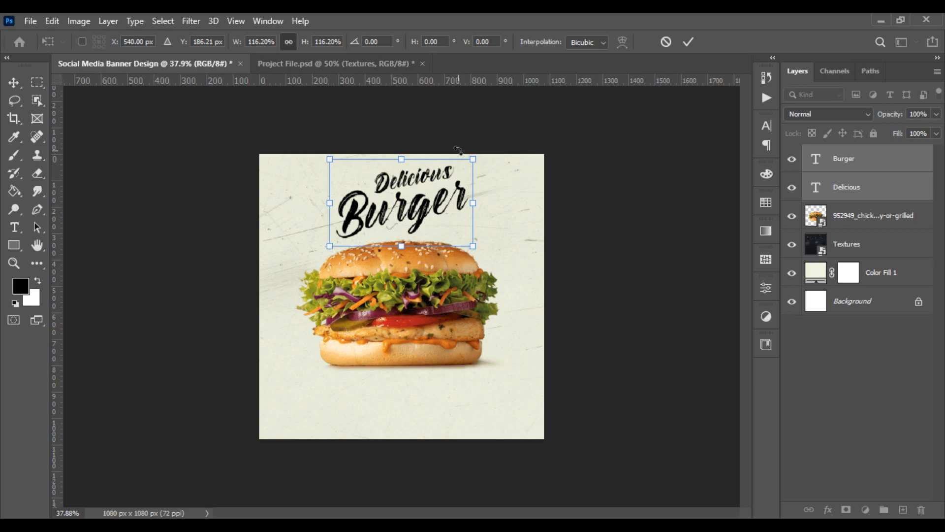
pyautogui.press('Return')
pyautogui.scroll(1, 463, 156)
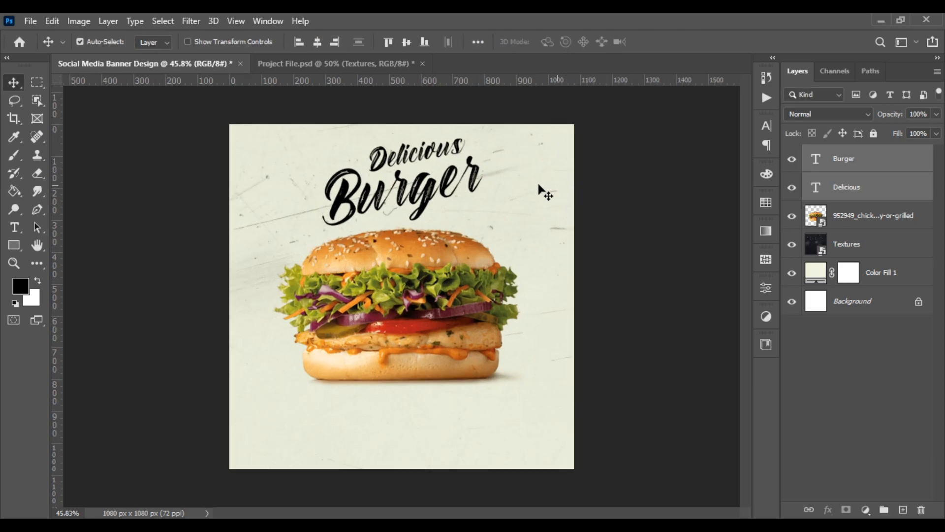
pyautogui.scroll(1, 419, 206)
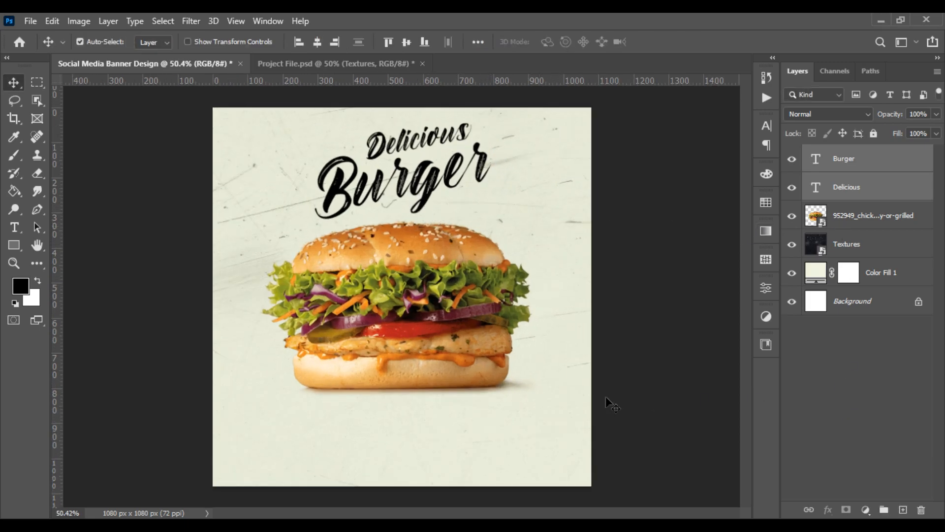
# Recolor the "Delicious" text with the orange foreground color, ff6c00
pyautogui.click(633, 375)
pyautogui.press('g')
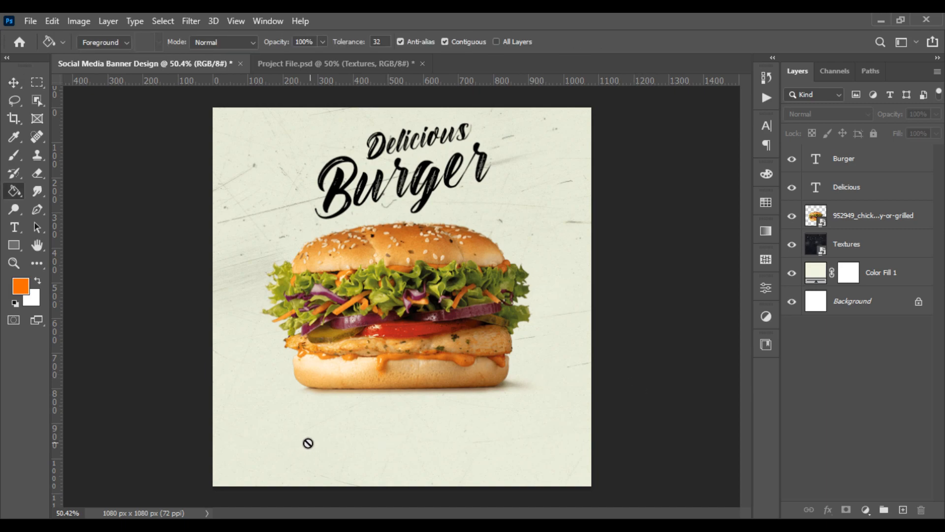
pyautogui.click(15, 227)
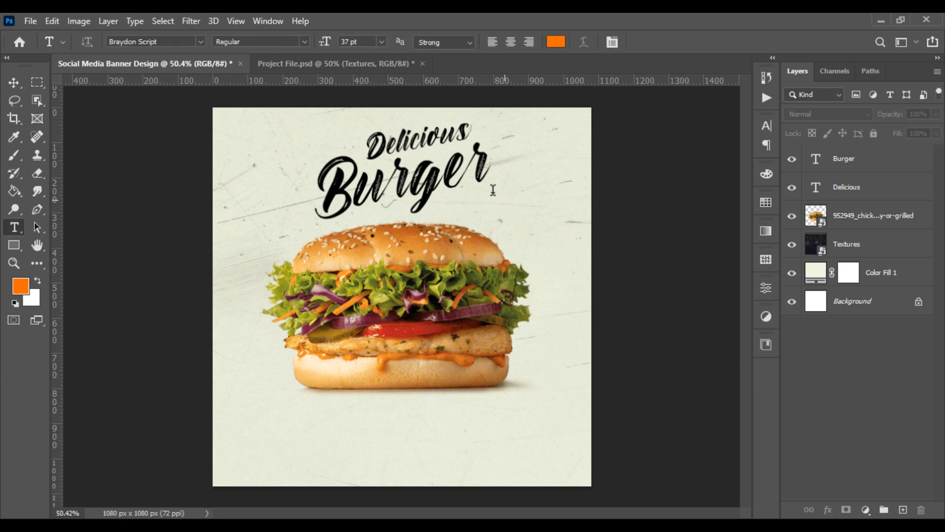
pyautogui.doubleClick(816, 159)
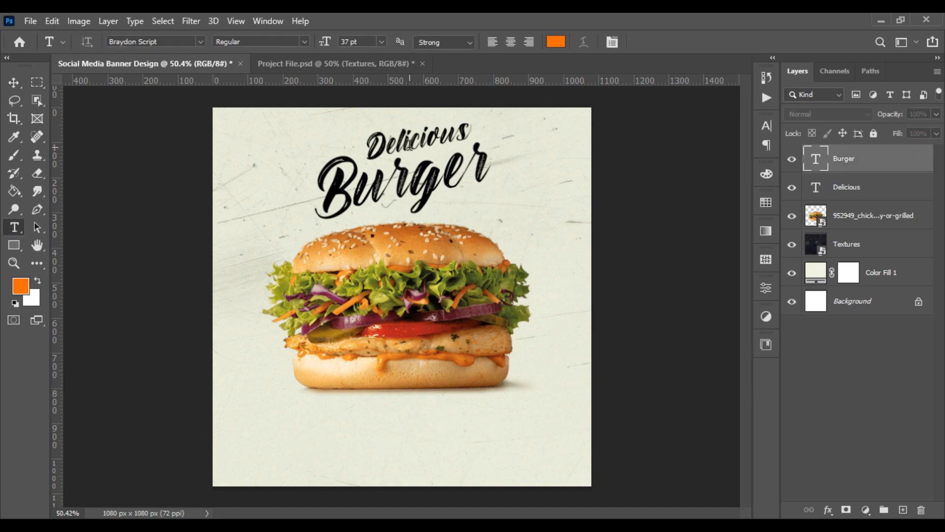
pyautogui.click(853, 187)
pyautogui.hotkey('ctrl', 'a')
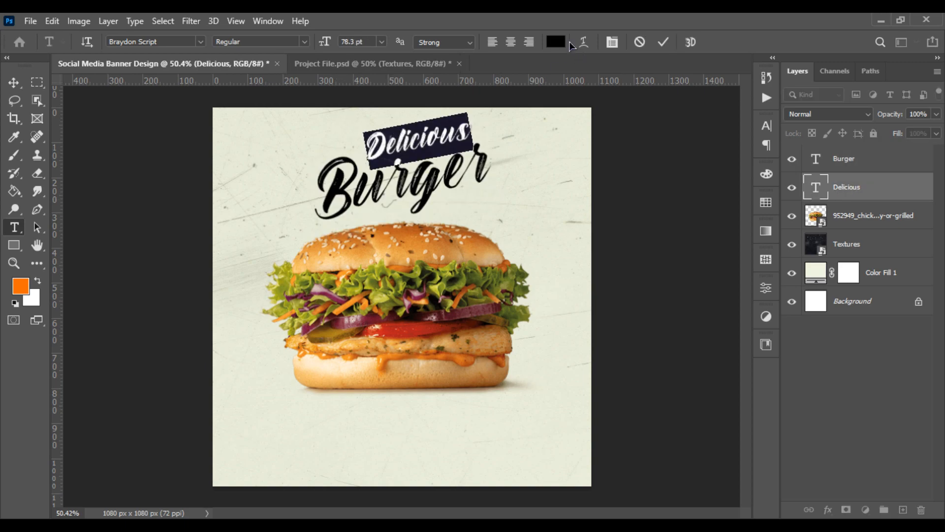
pyautogui.click(556, 42)
pyautogui.click(20, 284)
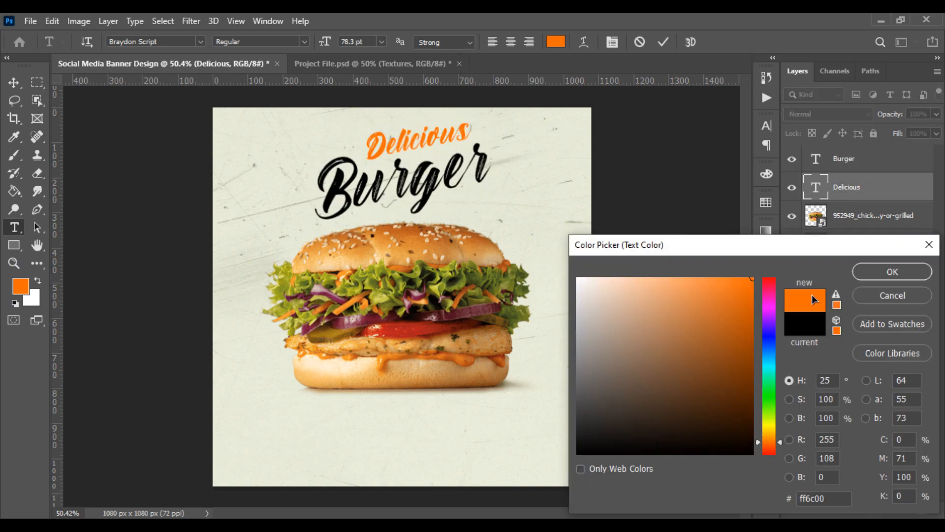
pyautogui.click(892, 271)
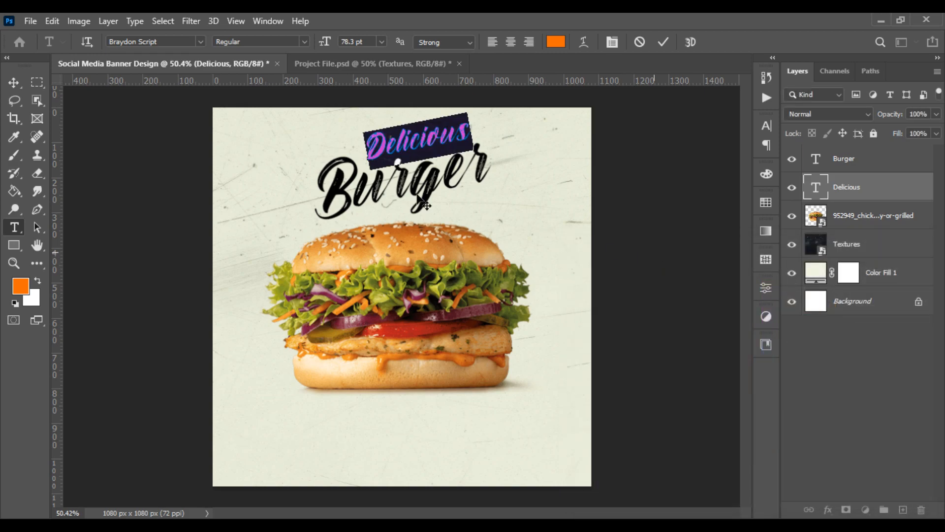
pyautogui.click(14, 82)
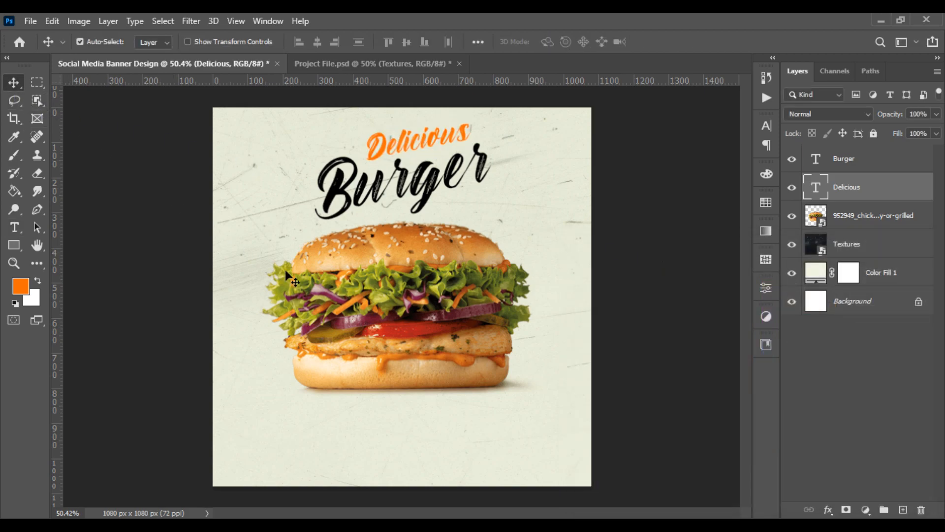
# Draw an orange rounded rectangle about 292 x 89 px with 10 px corners in the canvas's lower-left area
pyautogui.scroll(2, 313, 261)
pyautogui.scroll(-2, 270, 344)
pyautogui.scroll(1, 211, 202)
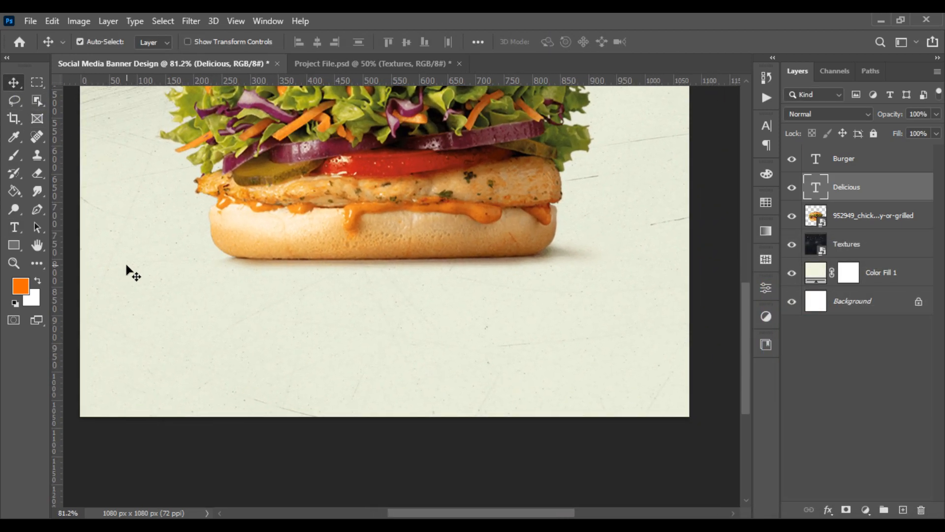
pyautogui.click(14, 245)
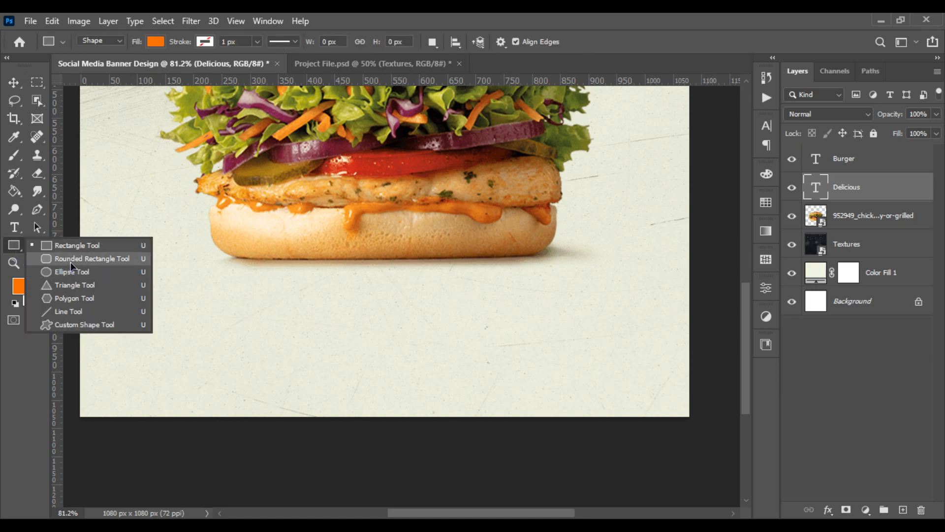
pyautogui.click(70, 261)
pyautogui.moveTo(116, 314); pyautogui.dragTo(284, 362)
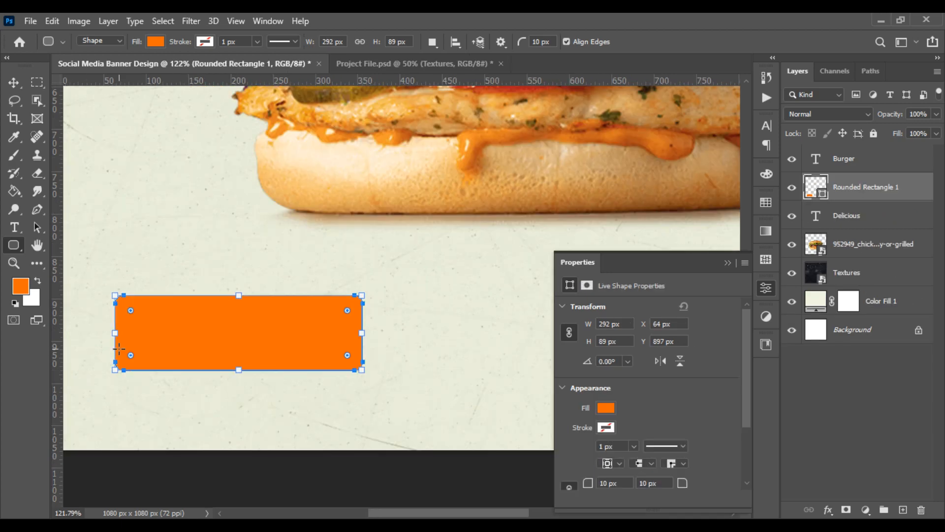
# Round the orange shape's corners unevenly, with about 41 px top-left, 23 px top-right and a larger bottom-right radius
pyautogui.scroll(3, 120, 348)
pyautogui.moveTo(164, 319); pyautogui.dragTo(198, 260)
pyautogui.moveTo(400, 303); pyautogui.dragTo(367, 311)
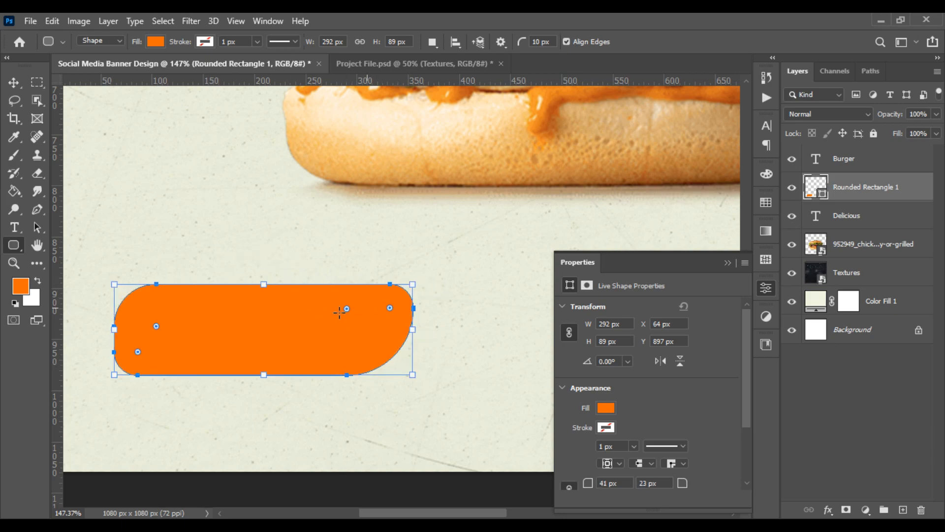
# Add the text "ORDER NOW!" on a line of its own just above the orange rounded shape
pyautogui.click(14, 82)
pyautogui.click(123, 245)
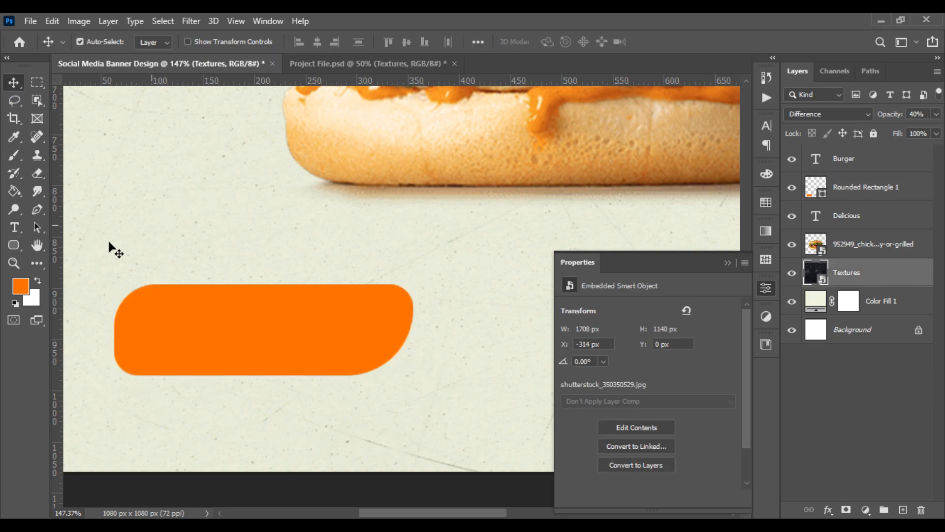
pyautogui.press('t')
pyautogui.click(166, 237)
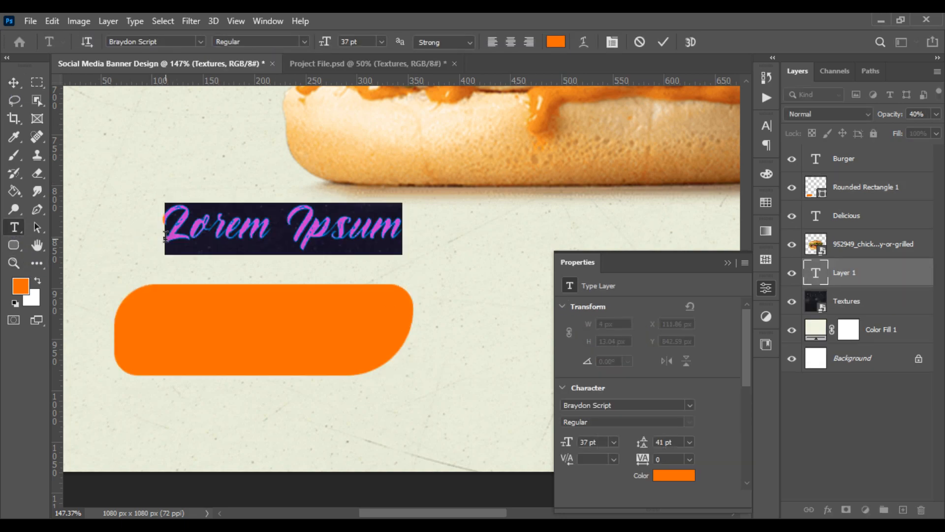
pyautogui.write('O')
pyautogui.press('BackSpace')
pyautogui.write('O')
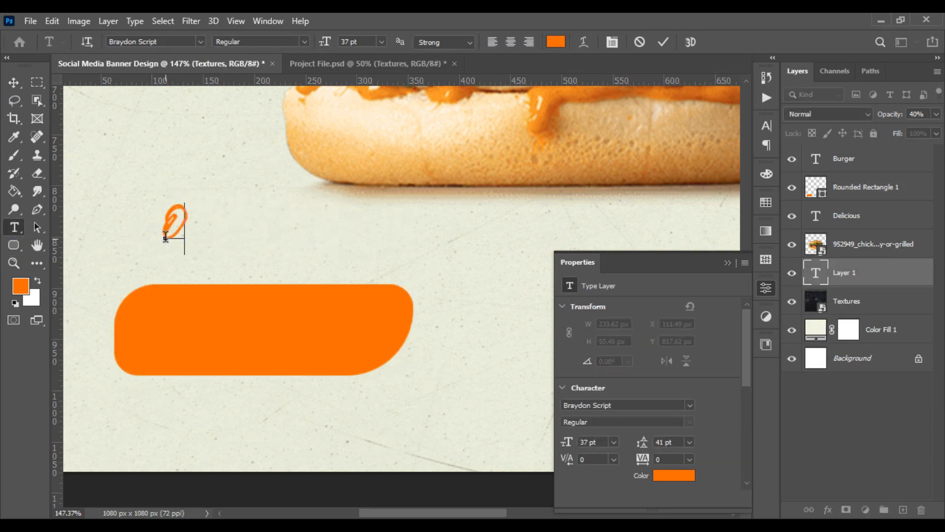
pyautogui.write('RDER NOW!')
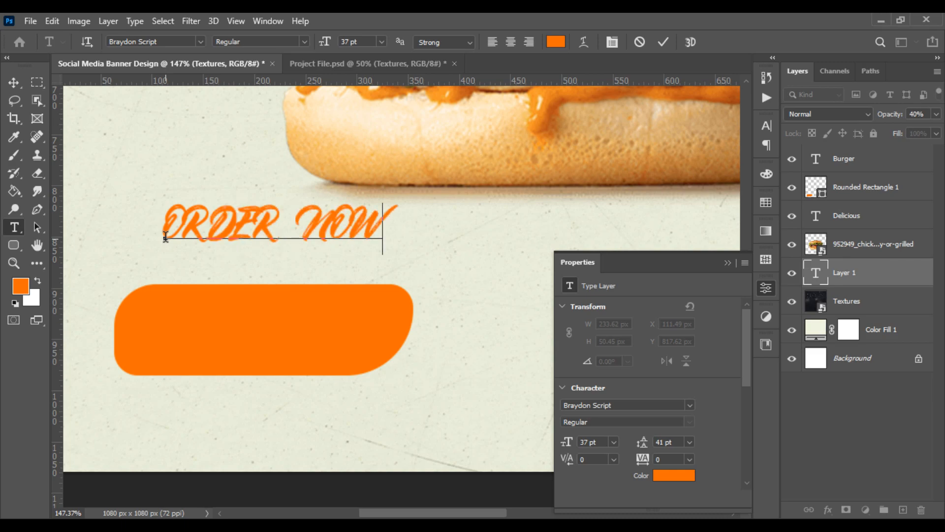
# Set the whole "ORDER NOW!" text to the Gotham Black font and color it white, ffffff
pyautogui.hotkey('ctrl', 'a')
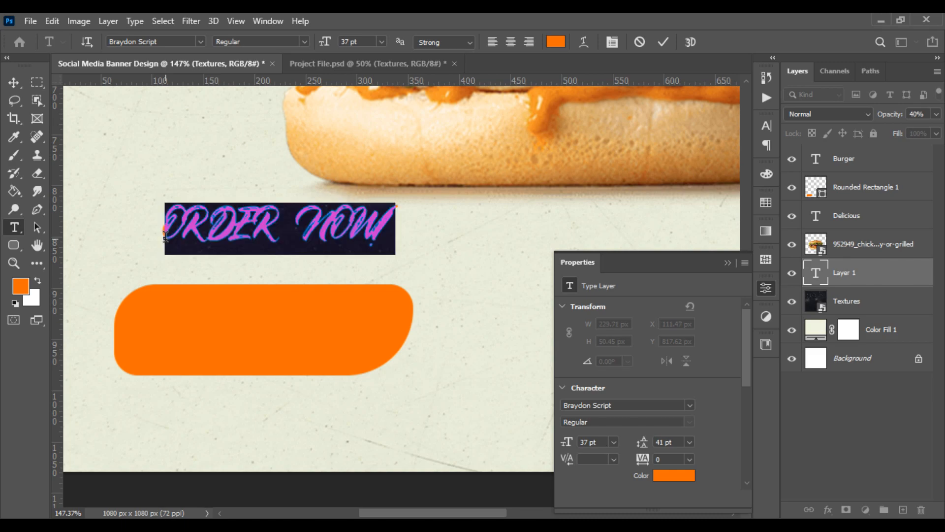
pyautogui.click(201, 42)
pyautogui.press('Down')
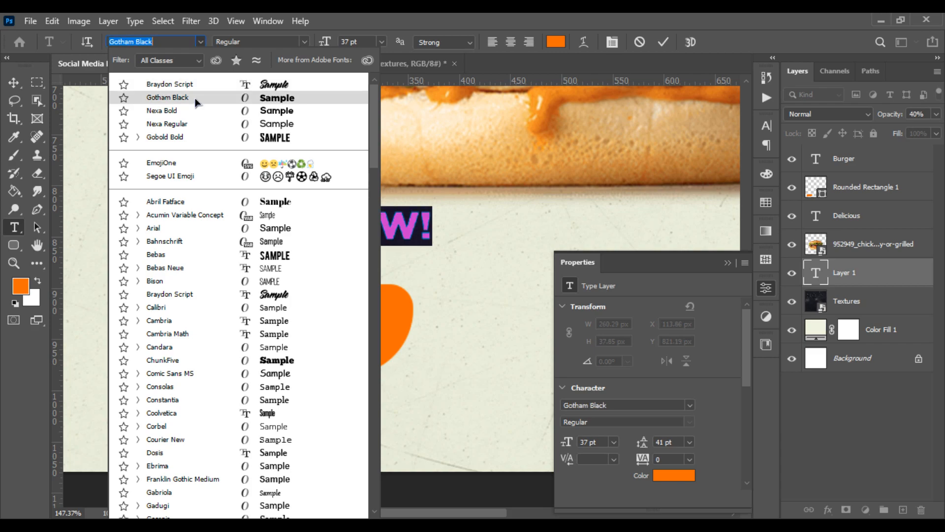
pyautogui.press('Return')
pyautogui.click(556, 42)
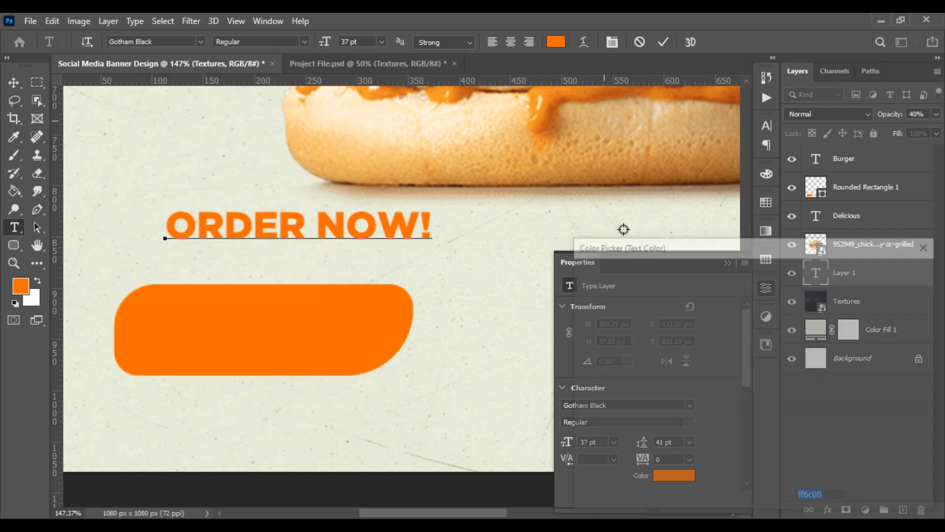
pyautogui.write('ffffff')
pyautogui.press('Return')
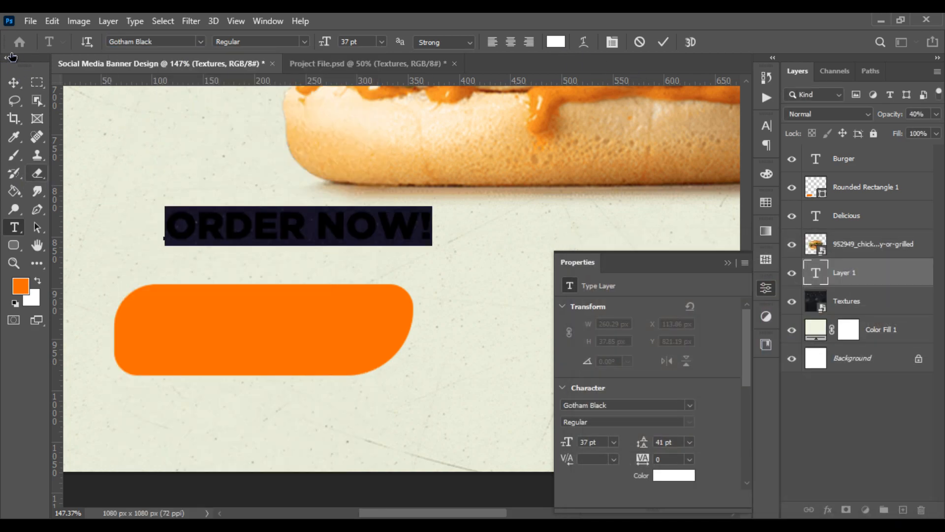
# Scale "ORDER NOW!" to about 76%, center it on the orange shape and stack its layer above that shape
pyautogui.hotkey('ctrl', 'Return')
pyautogui.hotkey('ctrl', 't')
pyautogui.moveTo(433, 227); pyautogui.dragTo(339, 320)
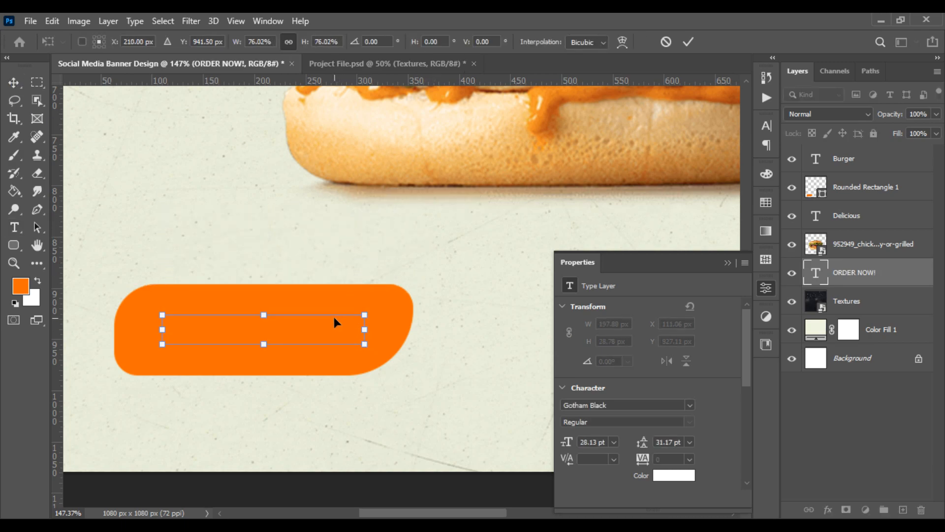
pyautogui.moveTo(837, 273); pyautogui.dragTo(859, 179)
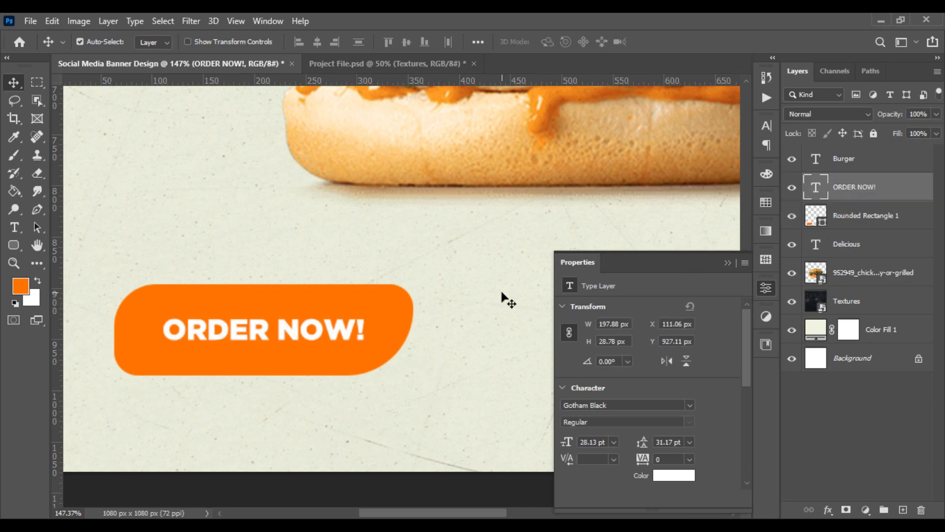
# Enlarge "ORDER NOW!" about its center to about 118% within the orange shape
pyautogui.hotkey('ctrl', 't')
pyautogui.scroll(1, 273, 329)
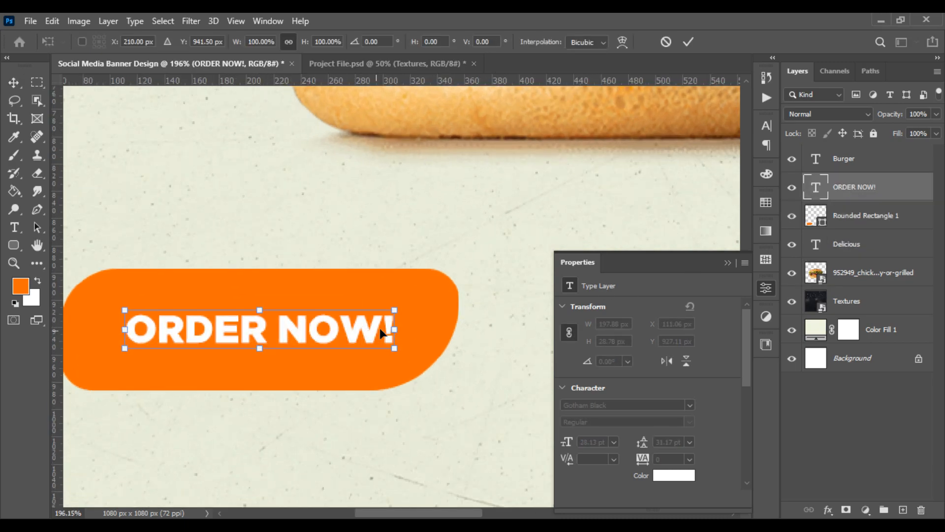
pyautogui.moveTo(398, 327); pyautogui.dragTo(417, 326)
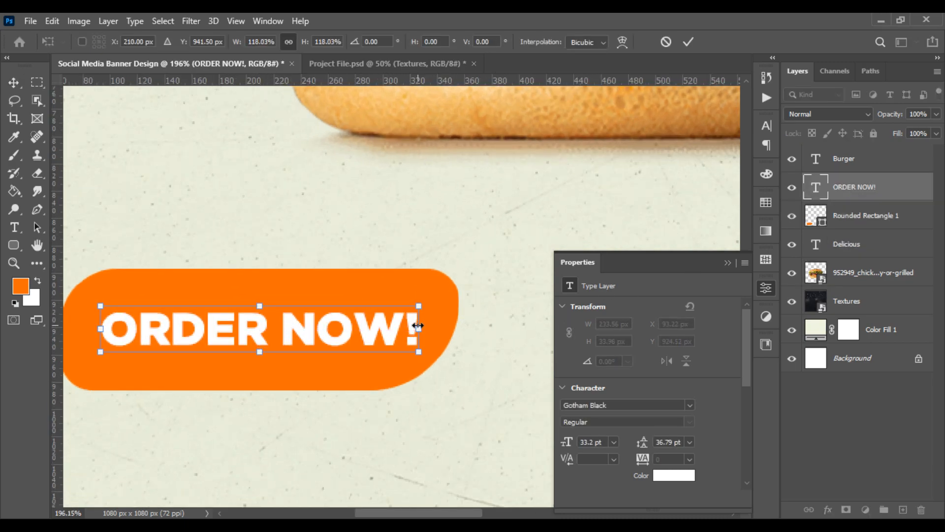
pyautogui.press('Return')
# Stack the "ORDER NOW!" and rounded rectangle layers above the "Burger" text layer, keeping the label over the shape
pyautogui.scroll(-3, 487, 345)
pyautogui.moveTo(881, 195); pyautogui.dragTo(866, 150)
pyautogui.moveTo(856, 219); pyautogui.dragTo(849, 178)
# Shrink the orange shape and its "ORDER NOW!" label together until the shape is about 166 x 51 px
pyautogui.keyDown('ctrl'); pyautogui.click(857, 158); pyautogui.keyUp('ctrl')
pyautogui.hotkey('ctrl', 't')
pyautogui.scroll(2, 433, 328)
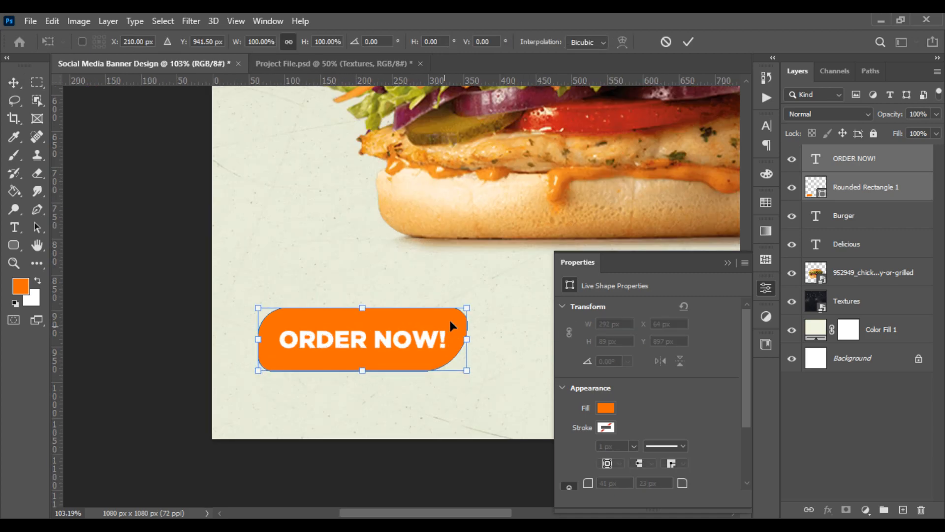
pyautogui.moveTo(467, 308); pyautogui.dragTo(364, 315)
pyautogui.press('Return')
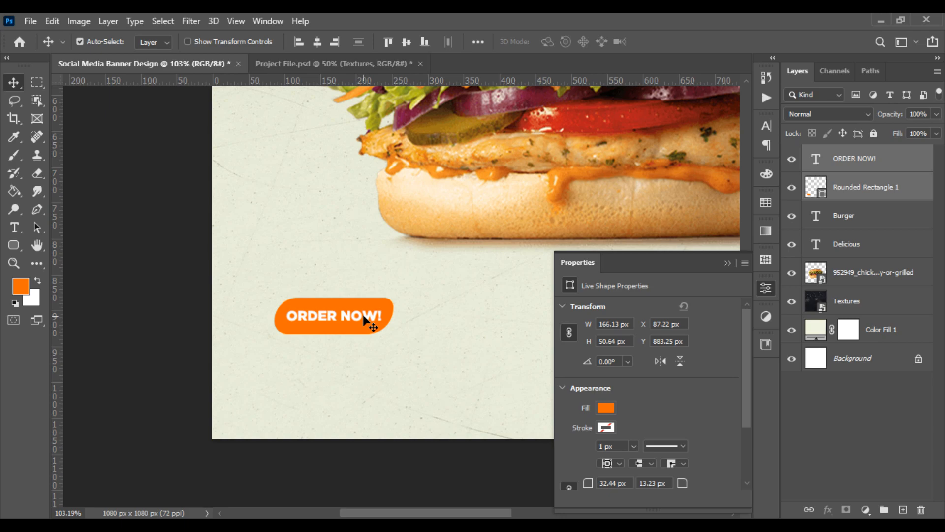
# Add a text line below the button reading "Call:" followed by the contact phone number
pyautogui.moveTo(496, 276); pyautogui.dragTo(388, 300)
pyautogui.scroll(1, 284, 374)
pyautogui.click(14, 227)
pyautogui.click(197, 418)
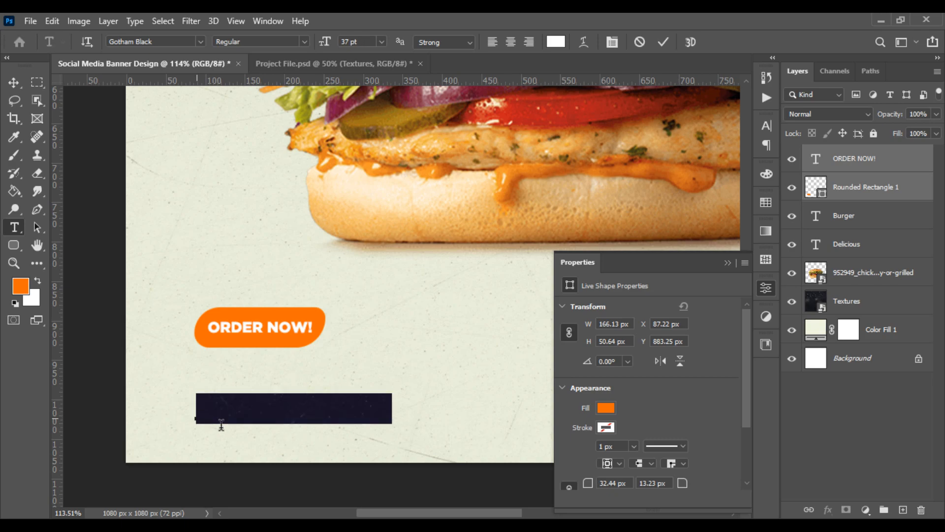
pyautogui.write('C')
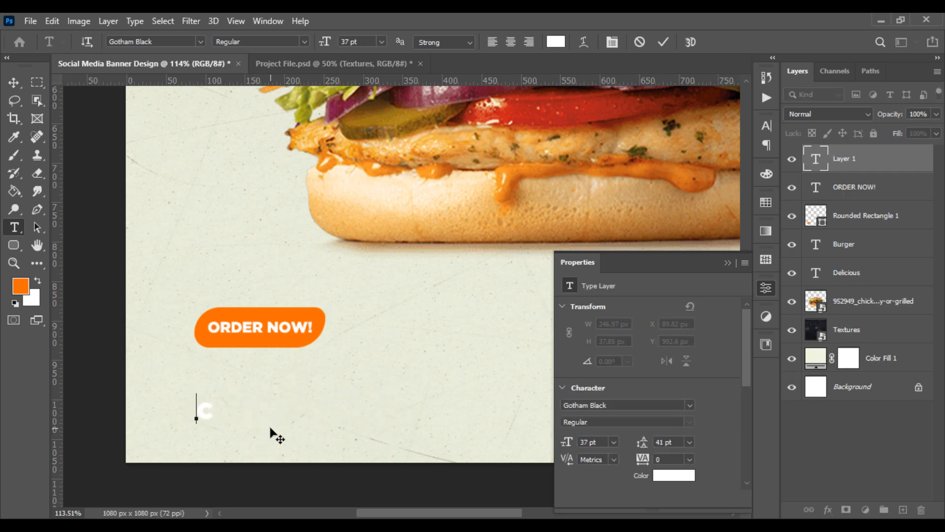
pyautogui.write('A')
pyautogui.press('BackSpace')
pyautogui.write('all')
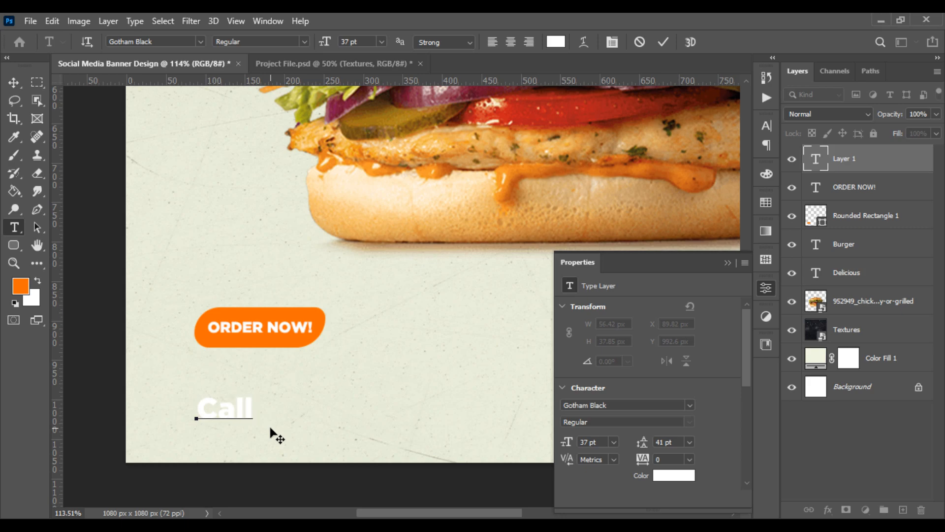
pyautogui.write(': +123 4')
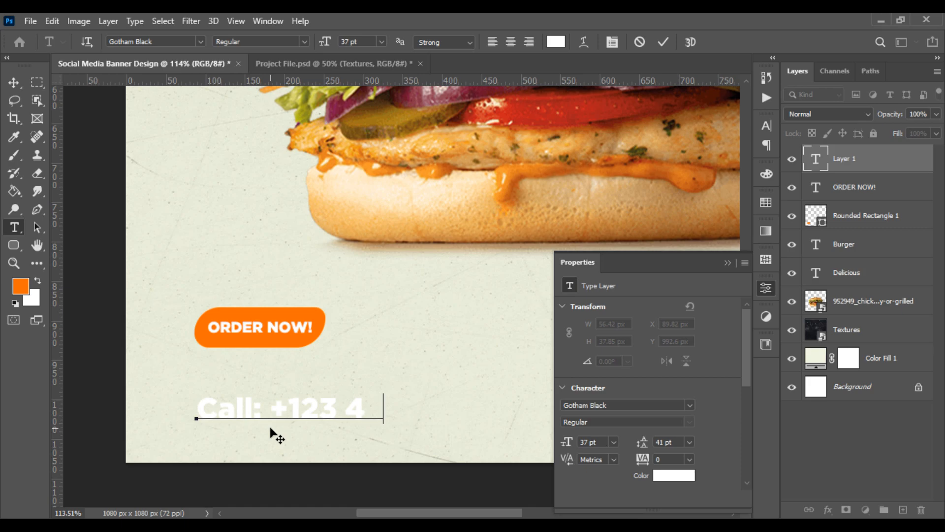
pyautogui.write('56 789')
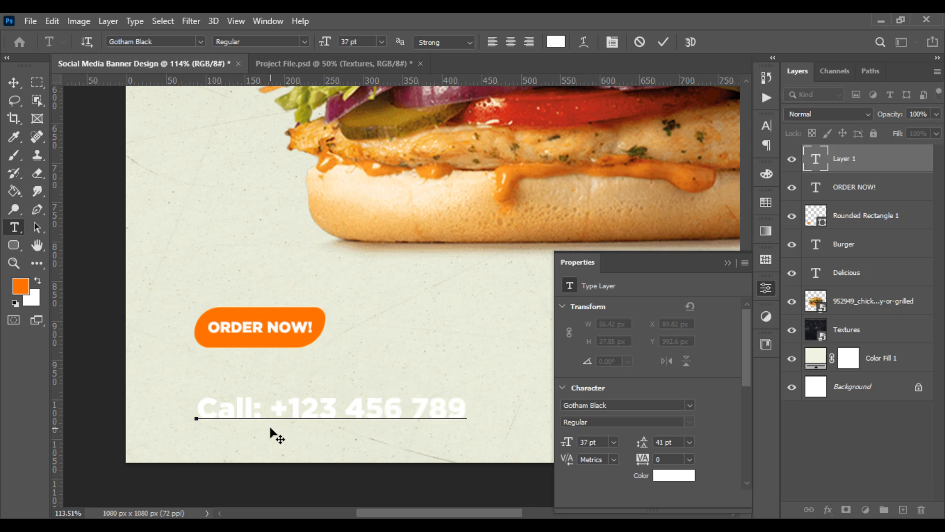
# Recolor the call line near-black and set its font to Nexa Bold
pyautogui.hotkey('ctrl', 'a')
pyautogui.click(556, 42)
pyautogui.write('2f2f2f030303')
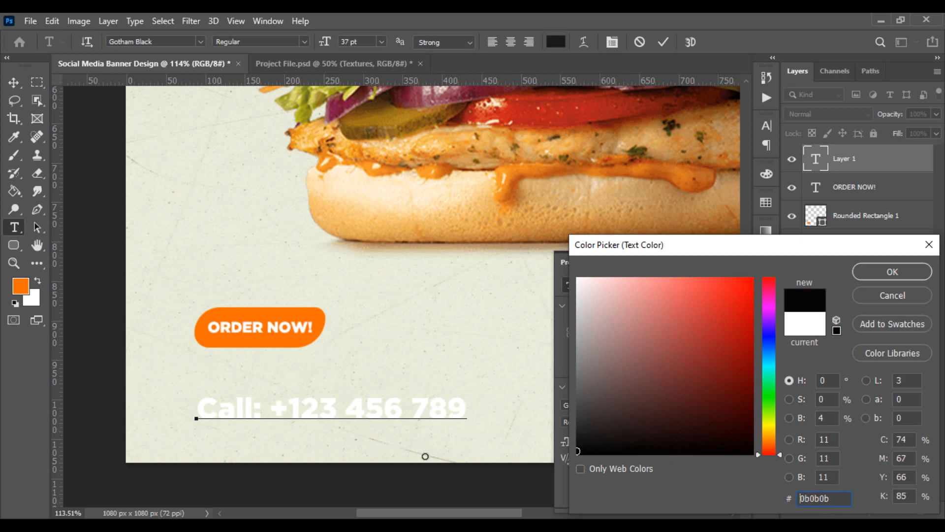
pyautogui.click(892, 272)
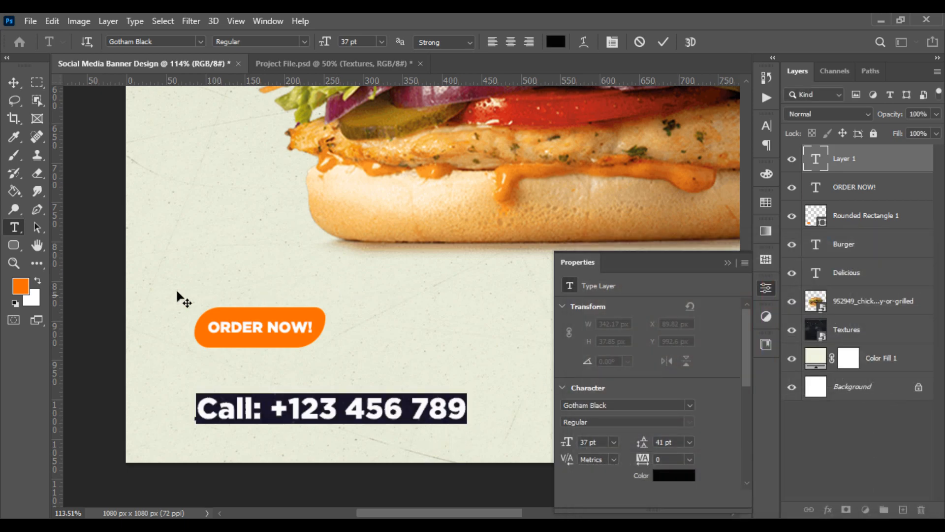
pyautogui.click(199, 41)
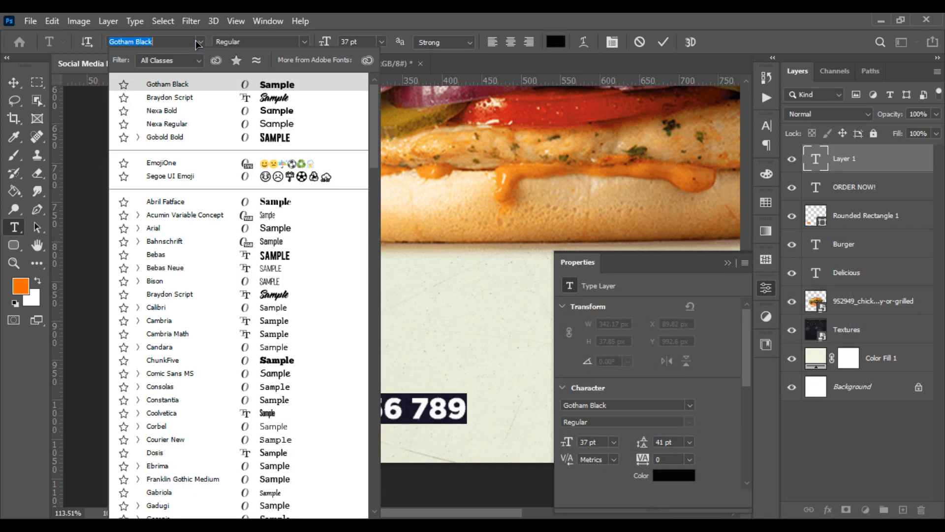
pyautogui.click(182, 118)
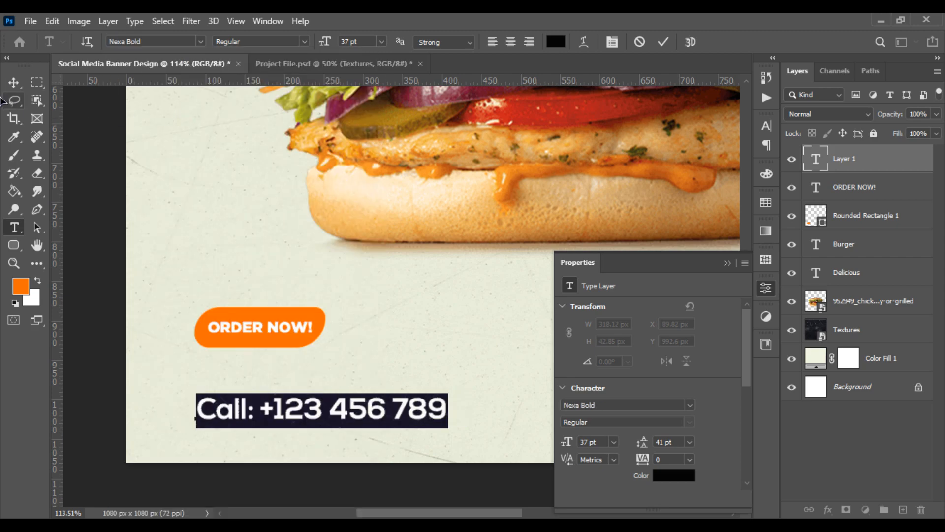
# Scale the call line down to about 252 x 34 px and center it directly beneath the orange button
pyautogui.click(14, 82)
pyautogui.moveTo(307, 396); pyautogui.dragTo(258, 378)
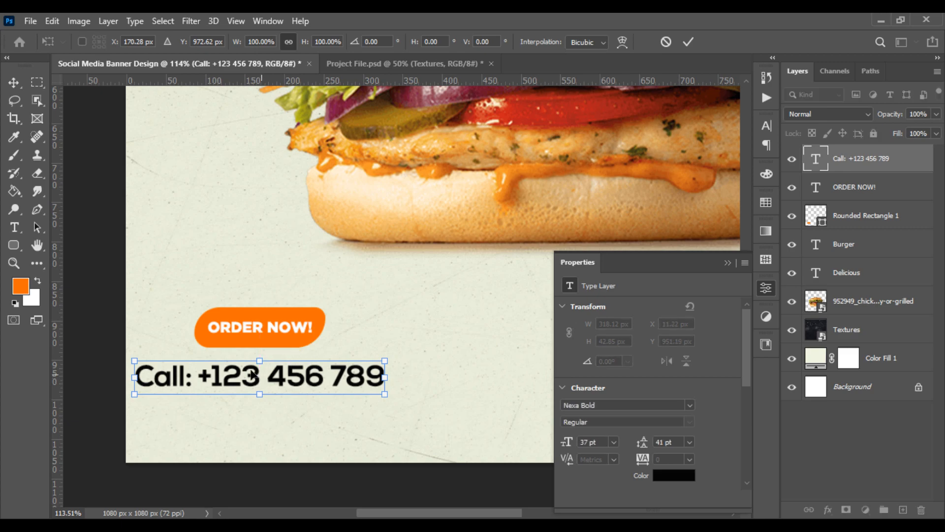
pyautogui.moveTo(385, 361); pyautogui.dragTo(359, 356)
pyautogui.moveTo(315, 383); pyautogui.dragTo(308, 375)
pyautogui.press('Return')
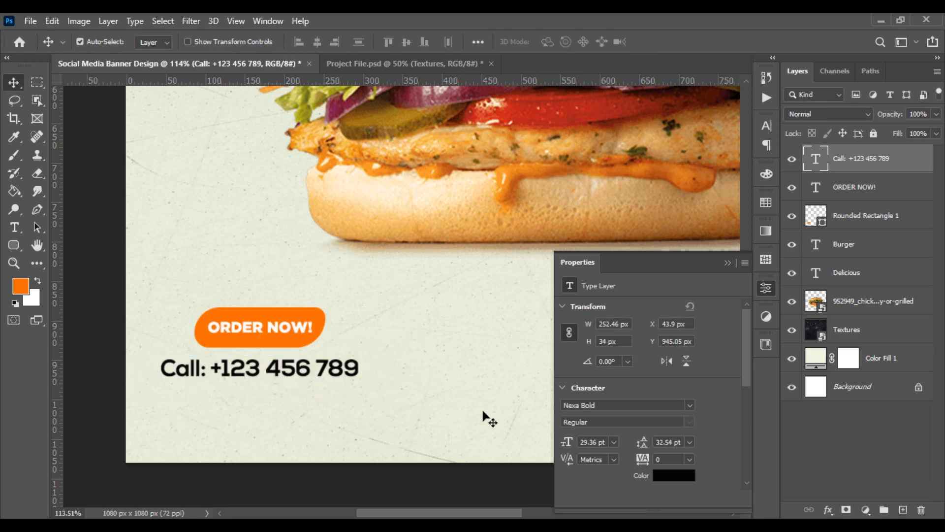
# Move the button shape, its label and the call line together slightly down and to the right
pyautogui.keyDown('shift'); pyautogui.click(840, 221); pyautogui.keyUp('shift')
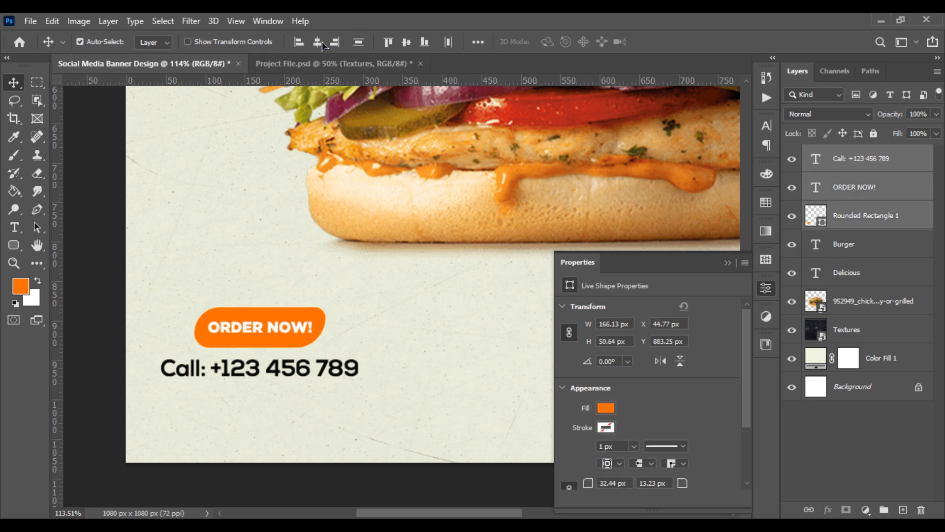
pyautogui.scroll(-3, 412, 320)
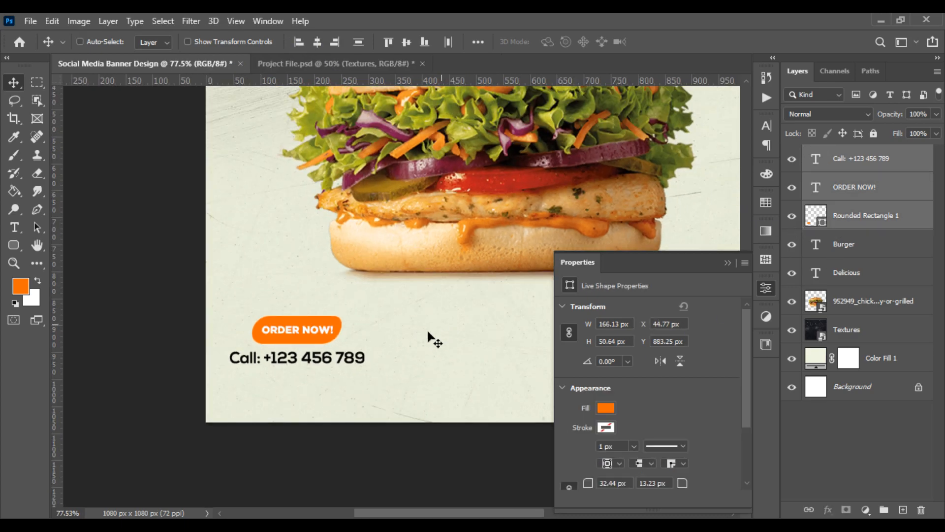
pyautogui.hotkey('ctrl', 't')
pyautogui.moveTo(328, 349); pyautogui.dragTo(340, 370)
pyautogui.press('Return')
pyautogui.scroll(-3, 403, 374)
# Move the burger image slightly down to Y 331 px, keeping it horizontally centered on the canvas
pyautogui.scroll(1, 391, 370)
pyautogui.click(392, 375)
pyautogui.hotkey('ctrl', 't')
pyautogui.moveTo(402, 397); pyautogui.dragTo(401, 418)
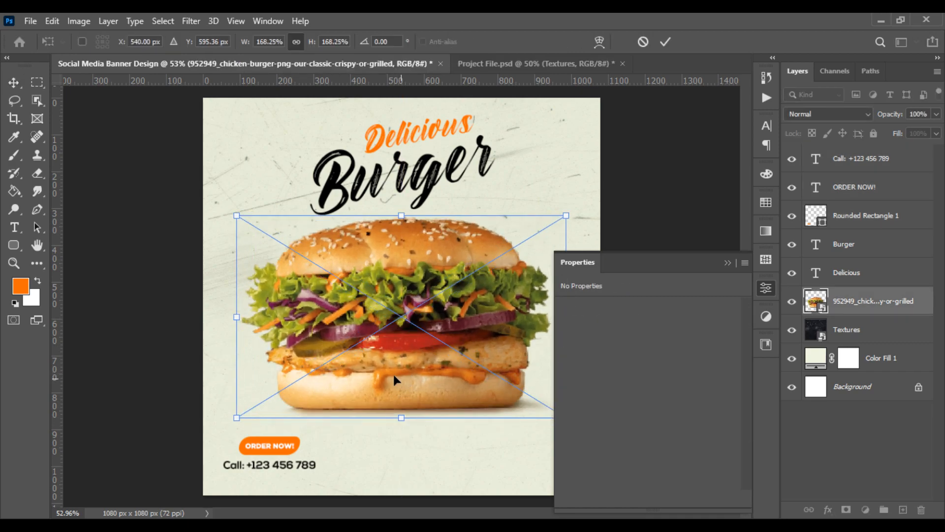
pyautogui.moveTo(396, 370); pyautogui.dragTo(395, 373)
pyautogui.press('Return')
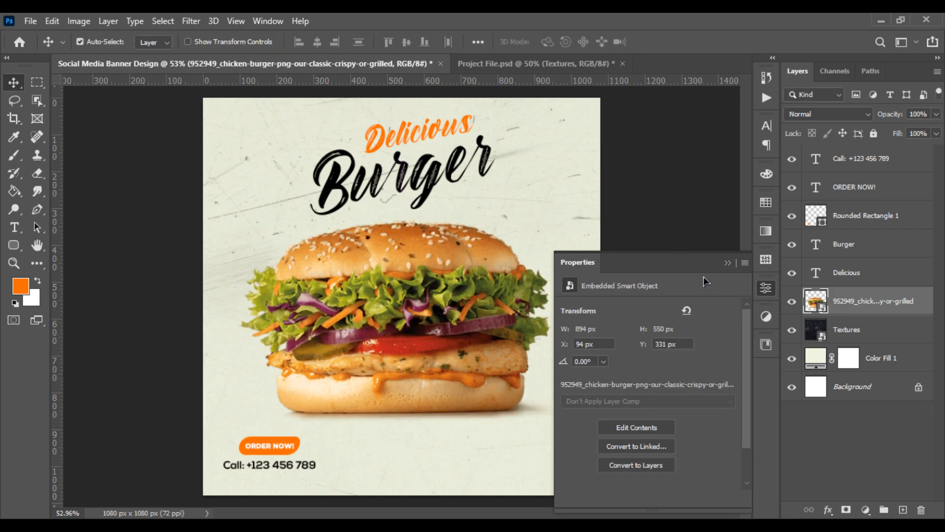
# Add the text "SAVE UPTO" below the burger's lower bun, across from the orange button
pyautogui.click(724, 263)
pyautogui.scroll(2, 416, 283)
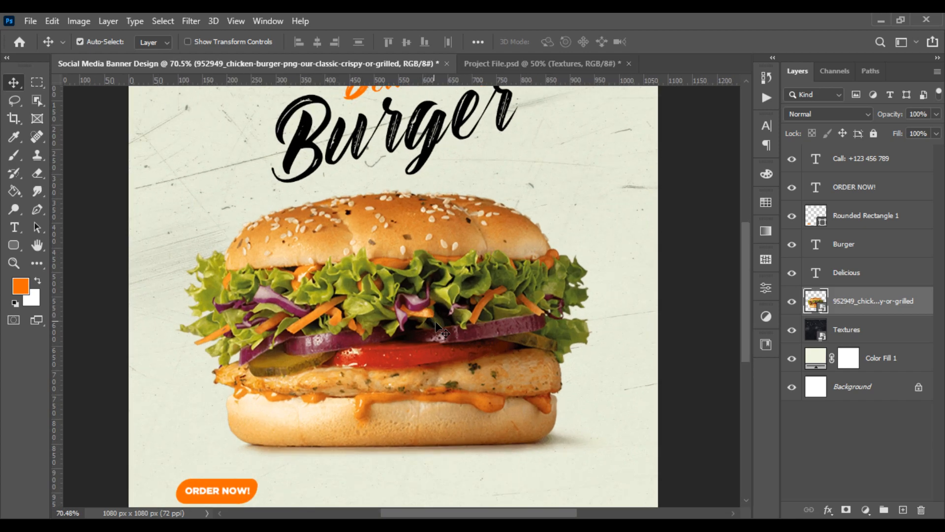
pyautogui.scroll(-4, 215, 257)
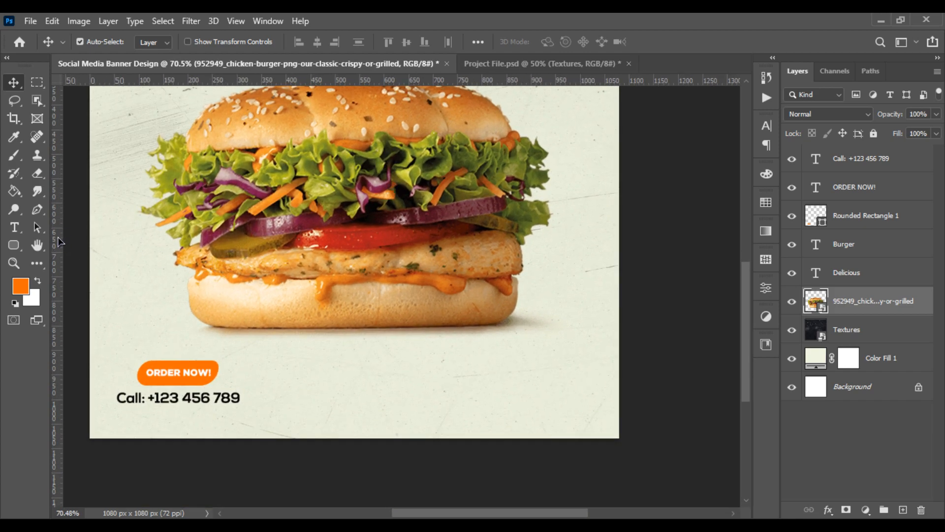
pyautogui.click(14, 227)
pyautogui.click(398, 372)
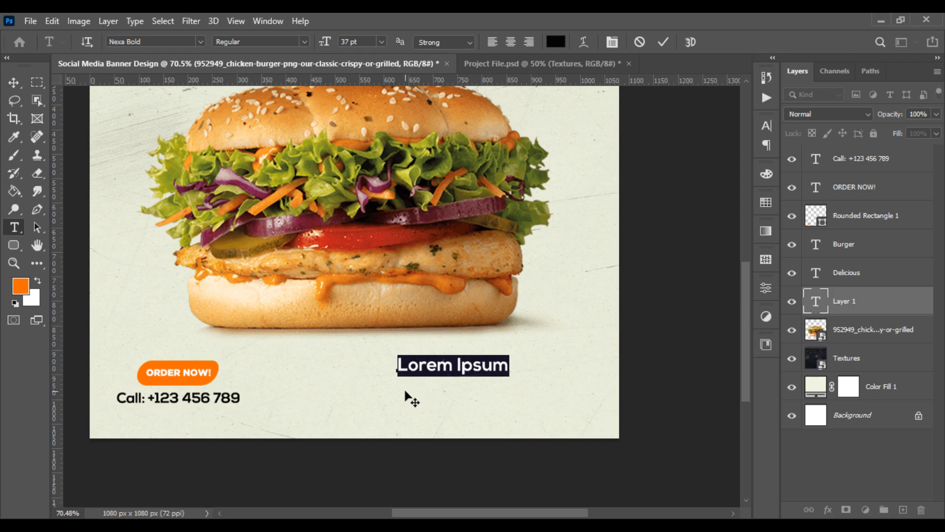
pyautogui.write('S')
pyautogui.write('AVC')
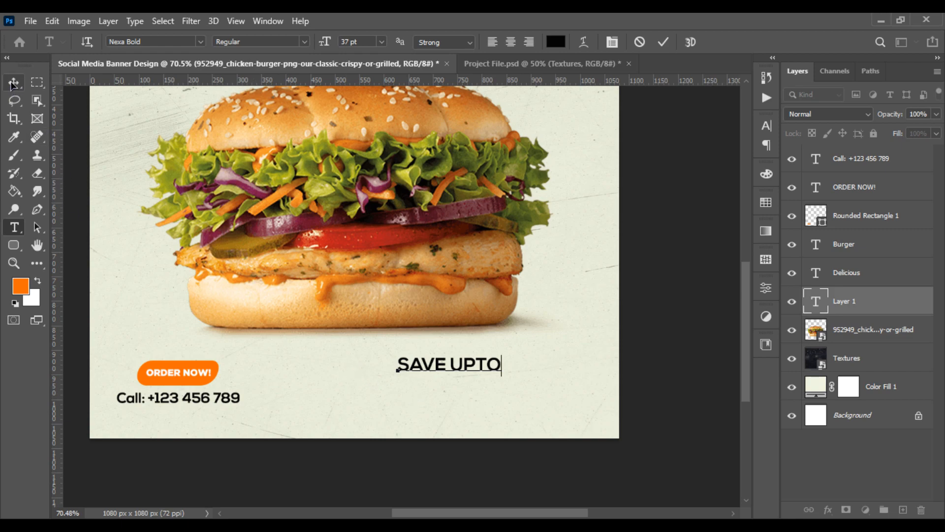
pyautogui.click(14, 82)
# Add a separate text "50%" between the orange button and "SAVE UPTO"
pyautogui.click(14, 227)
pyautogui.click(272, 375)
pyautogui.write('5-%')
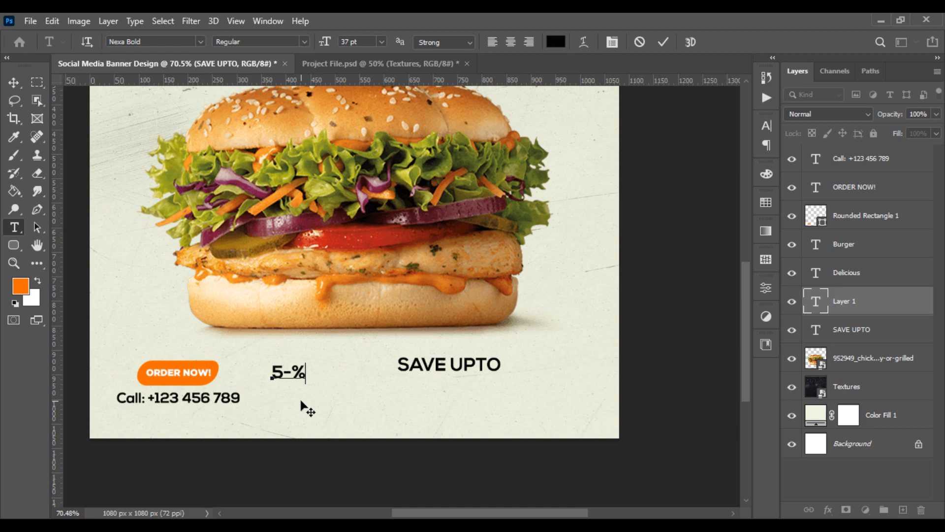
pyautogui.press('BackSpace')
pyautogui.press('Delete')
pyautogui.write('0%')
pyautogui.hotkey('ctrl', 'a')
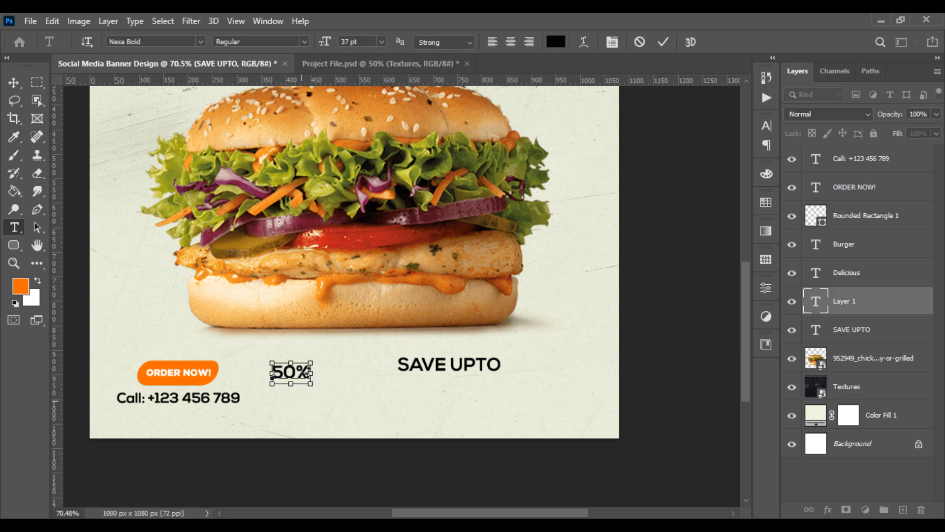
# Set the "50%" text in Gotham Black and color it orange ff6c00, sampled from the order button
pyautogui.click(201, 41)
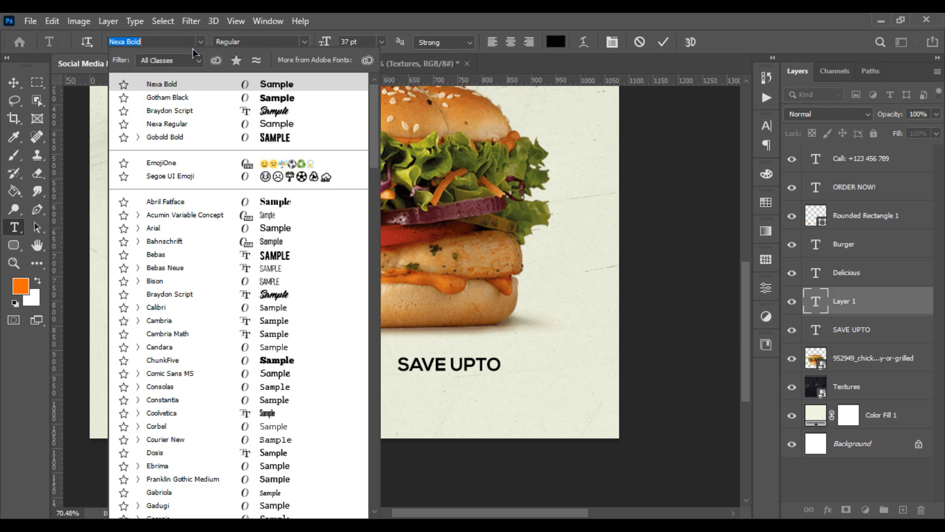
pyautogui.click(179, 101)
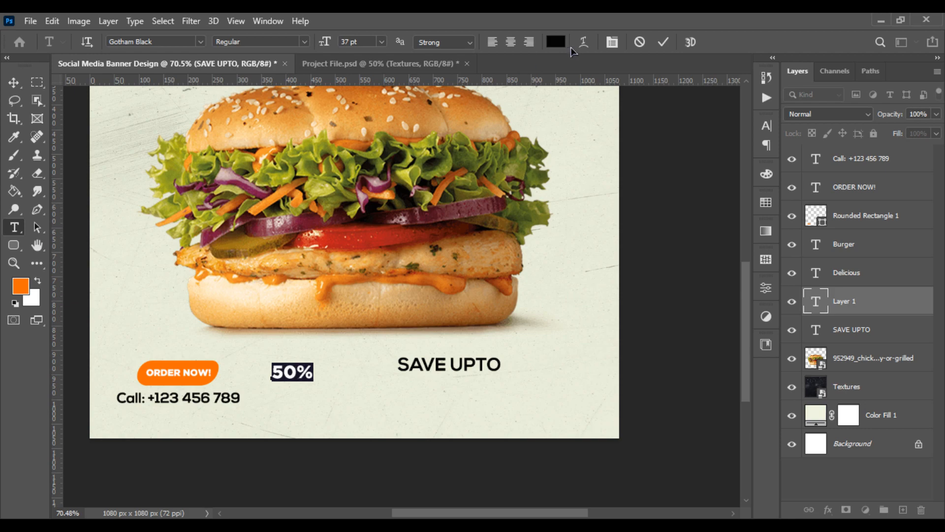
pyautogui.click(556, 42)
pyautogui.click(216, 369)
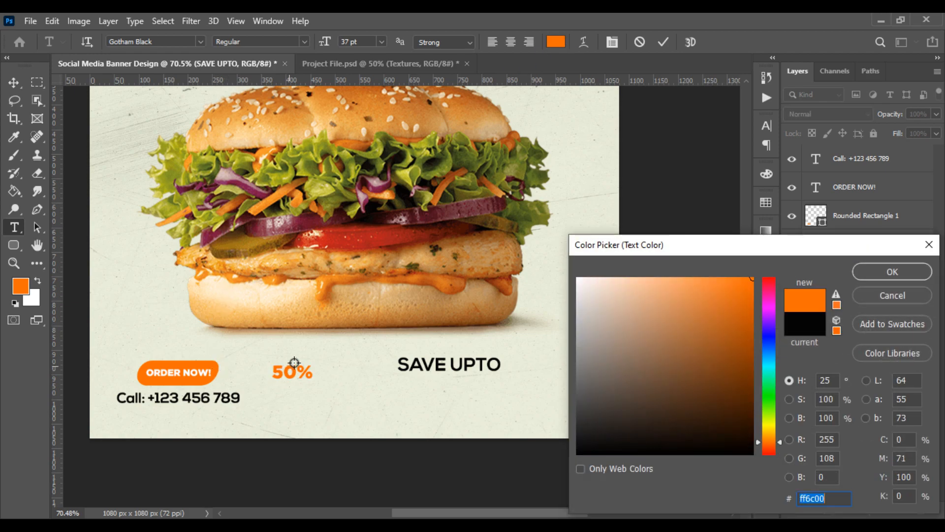
pyautogui.click(892, 272)
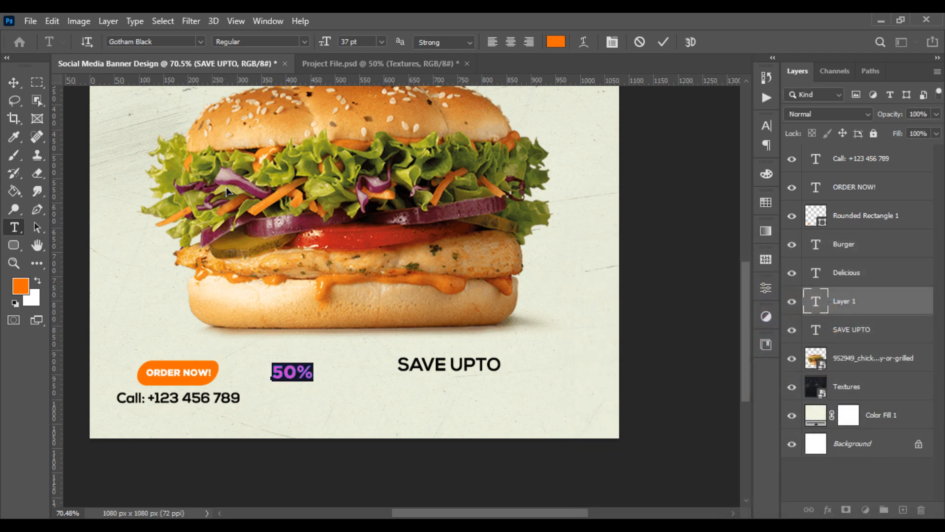
# Enlarge the "50%" text to about the width of "SAVE UPTO" and place it directly beneath that line
pyautogui.click(14, 82)
pyautogui.hotkey('ctrl', 't')
pyautogui.scroll(1, 317, 372)
pyautogui.moveTo(310, 375); pyautogui.dragTo(430, 373)
pyautogui.moveTo(366, 376); pyautogui.dragTo(533, 416)
pyautogui.moveTo(598, 414); pyautogui.dragTo(533, 406)
pyautogui.press('Return')
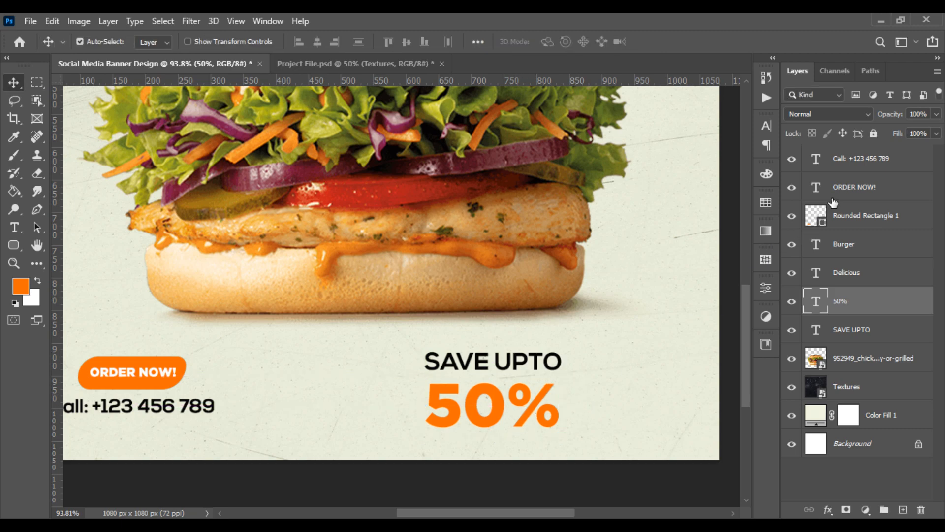
# Bring the "50%" and "SAVE UPTO" layers to the top of the layer stack and align their left edges
pyautogui.keyDown('shift'); pyautogui.click(843, 330); pyautogui.keyUp('shift')
pyautogui.moveTo(843, 329); pyautogui.dragTo(846, 150)
pyautogui.click(300, 46)
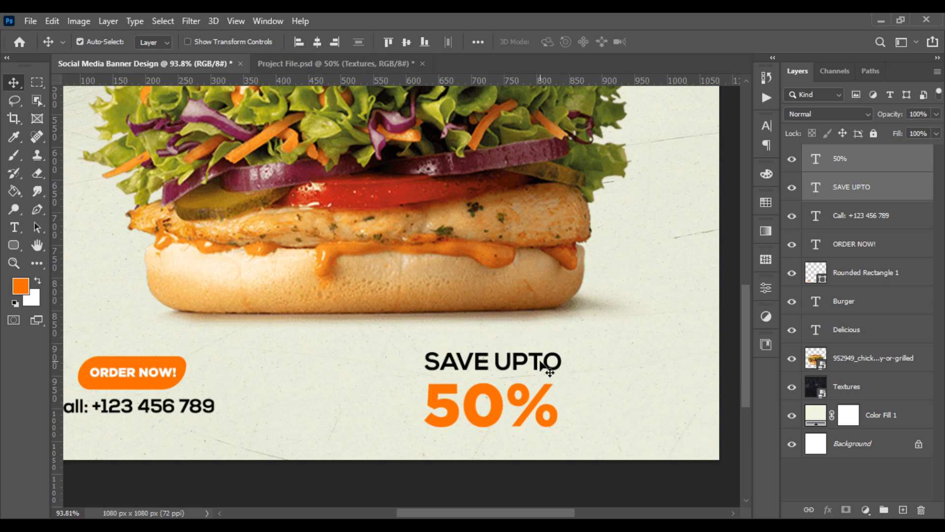
# Scale the "SAVE UPTO" and "50%" texts down together and move them toward the canvas's lower-right corner
pyautogui.moveTo(578, 350); pyautogui.dragTo(669, 328)
pyautogui.moveTo(633, 362)
pyautogui.mouseDown()
pyautogui.moveTo(644, 362)
pyautogui.moveTo(650, 386)
pyautogui.moveTo(643, 367)
pyautogui.moveTo(625, 362)
pyautogui.moveTo(643, 370)
pyautogui.mouseUp()
pyautogui.press('Return')
pyautogui.hotkey('ctrl', 't')
pyautogui.press('Return')
# Paste the small Lorem ipsum paragraph and place it directly below "50%", aligned with the offer text
pyautogui.scroll(-4, 640, 373)
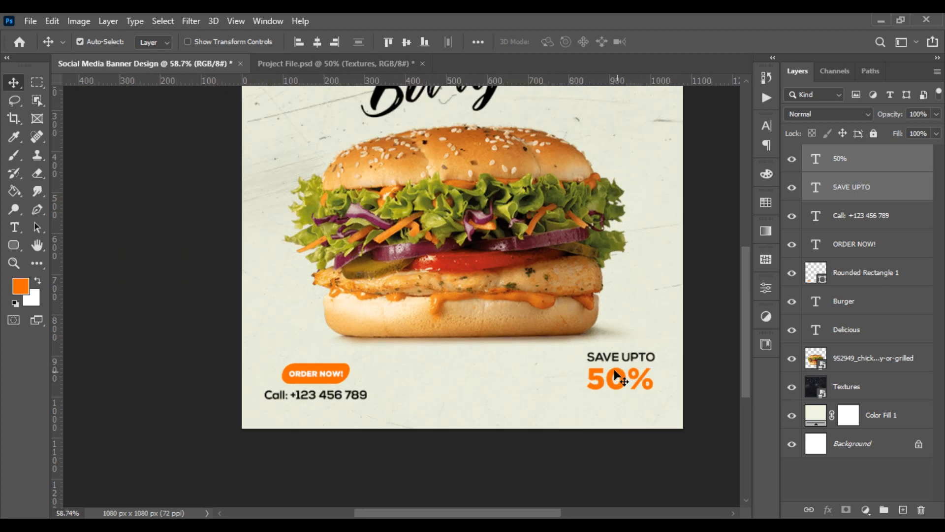
pyautogui.hotkey('ctrl', 'v')
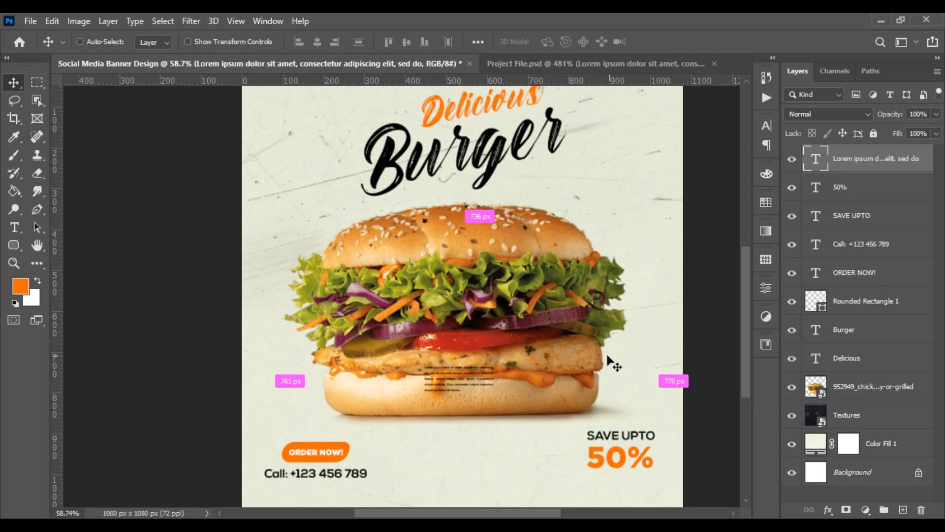
pyautogui.hotkey('ctrl', 't')
pyautogui.scroll(2, 466, 409)
pyautogui.moveTo(427, 293); pyautogui.dragTo(619, 421)
pyautogui.press('Return')
# Move "SAVE UPTO", "50%" and the Lorem ipsum paragraph together slightly up and left, to about X 921, Y 952 px
pyautogui.keyDown('shift'); pyautogui.click(846, 215); pyautogui.keyUp('shift')
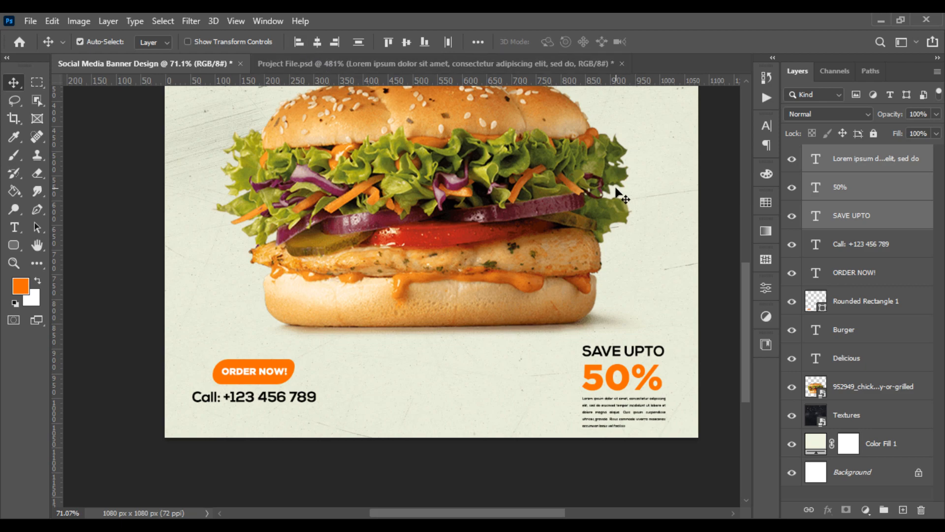
pyautogui.hotkey('ctrl', 't')
pyautogui.moveTo(628, 379)
pyautogui.mouseDown()
pyautogui.moveTo(630, 364)
pyautogui.moveTo(618, 367)
pyautogui.mouseUp()
pyautogui.press('Return')
pyautogui.hotkey('ctrl', 't')
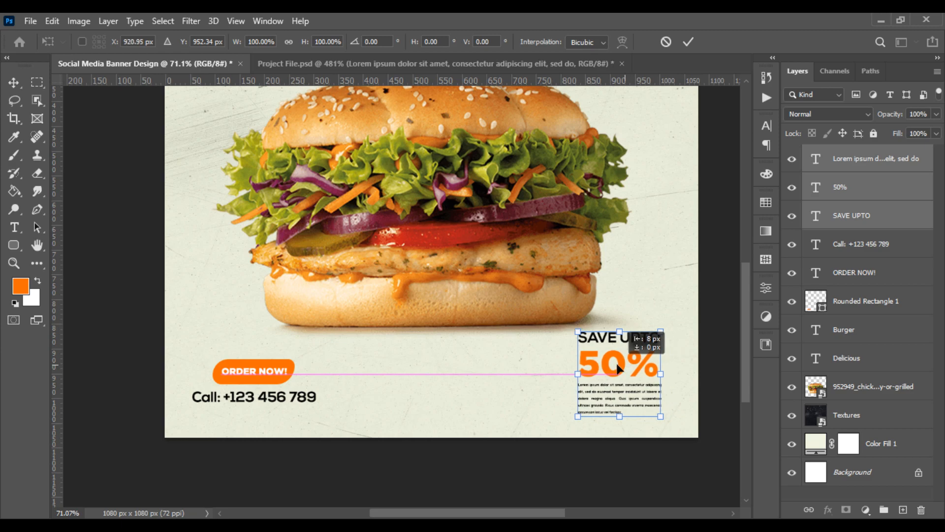
pyautogui.press('Return')
# Move the burger image slightly up, away from the offer text below it
pyautogui.moveTo(534, 300); pyautogui.dragTo(529, 293)
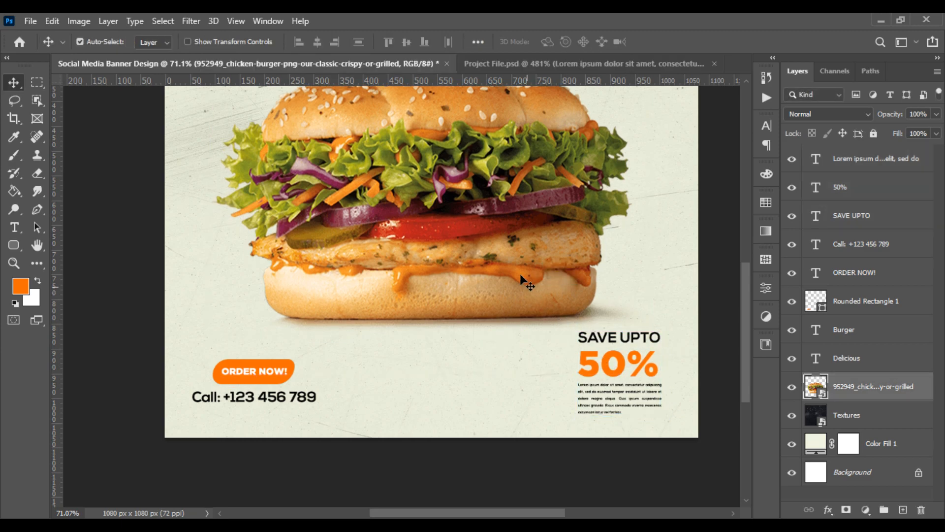
pyautogui.scroll(-3, 520, 277)
pyautogui.moveTo(477, 337); pyautogui.dragTo(476, 336)
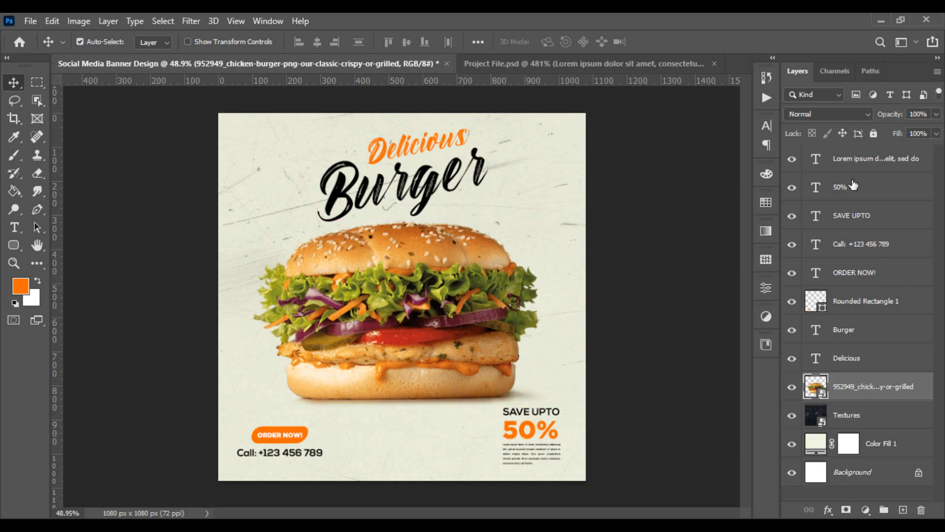
# Move the button shape, its label and the call line together slightly up and right, to about X 201, Y 956 px
pyautogui.click(854, 228)
pyautogui.click(855, 245)
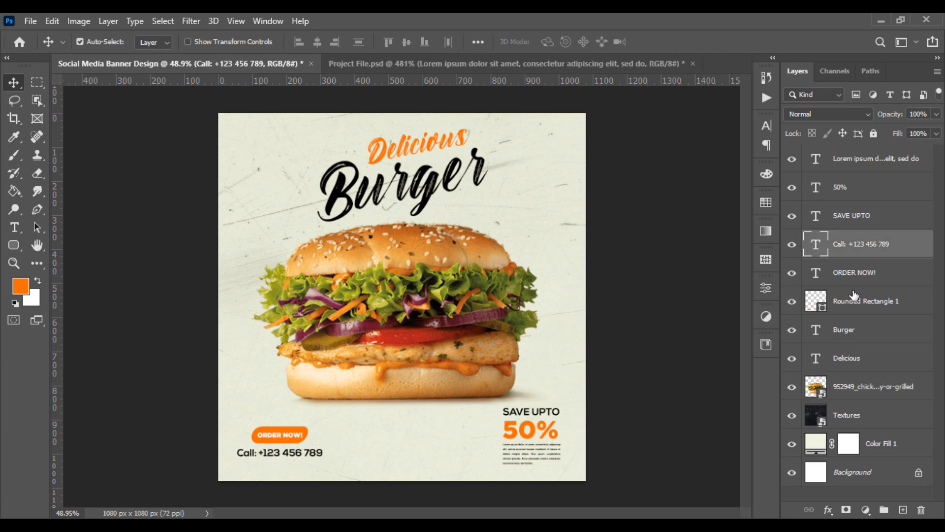
pyautogui.keyDown('shift'); pyautogui.click(854, 301); pyautogui.keyUp('shift')
pyautogui.hotkey('ctrl', 't')
pyautogui.moveTo(309, 444); pyautogui.dragTo(315, 433)
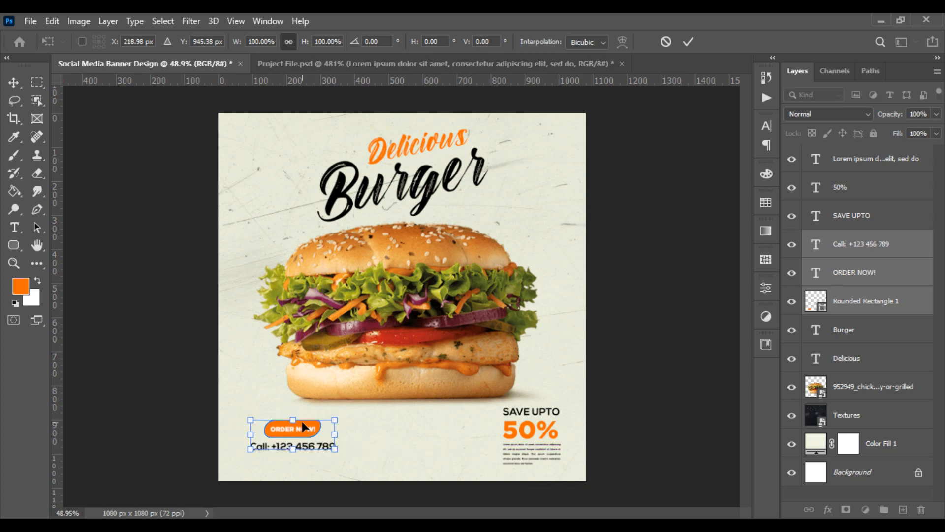
pyautogui.press('Return')
pyautogui.hotkey('ctrl', 't')
pyautogui.moveTo(297, 443); pyautogui.dragTo(290, 444)
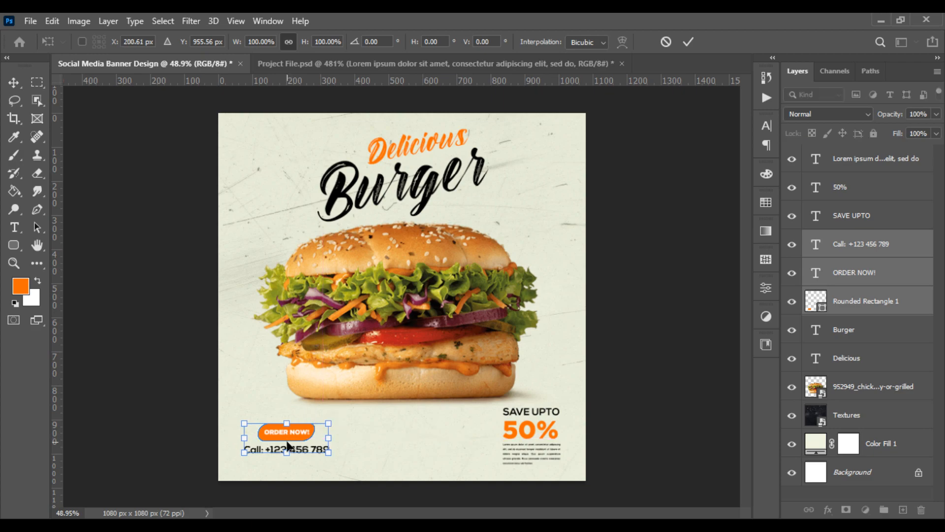
pyautogui.press('Return')
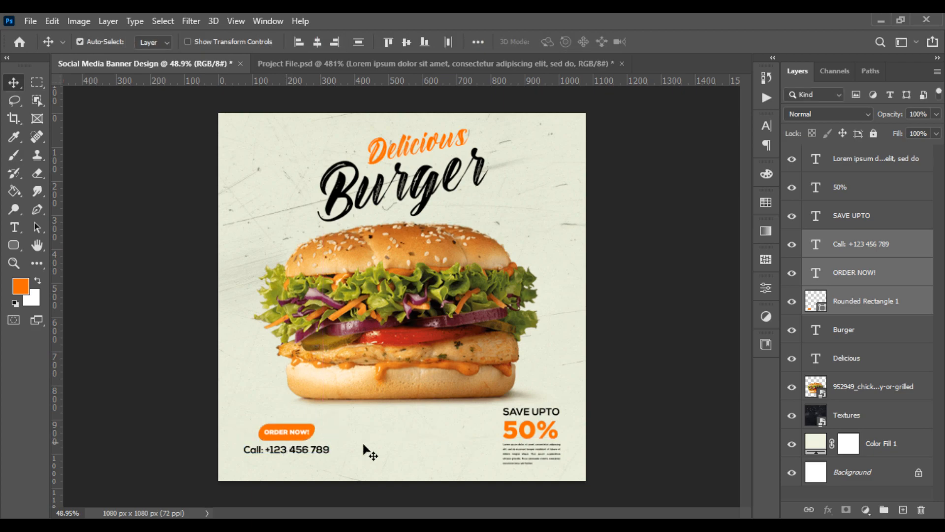
# Try shifting the three offer texts slightly up and left, then return them to their starting position
pyautogui.click(862, 215)
pyautogui.keyDown('shift'); pyautogui.click(866, 159); pyautogui.keyUp('shift')
pyautogui.moveTo(557, 430); pyautogui.dragTo(551, 433)
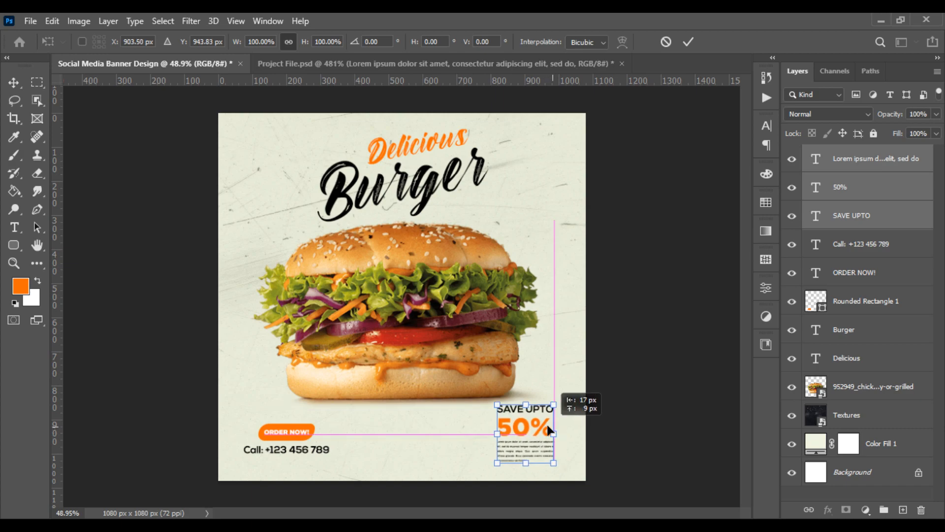
pyautogui.moveTo(548, 426); pyautogui.dragTo(552, 431)
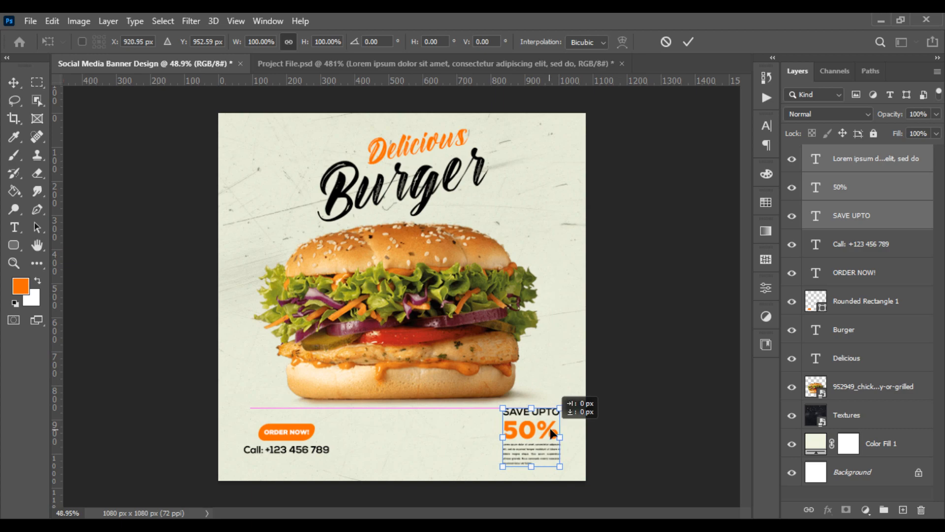
pyautogui.press('Return')
# Place the "LOGO HERE" text in the canvas's upper-left corner, at about X 104, Y 79 px
pyautogui.scroll(-1, 552, 369)
pyautogui.scroll(2, 552, 365)
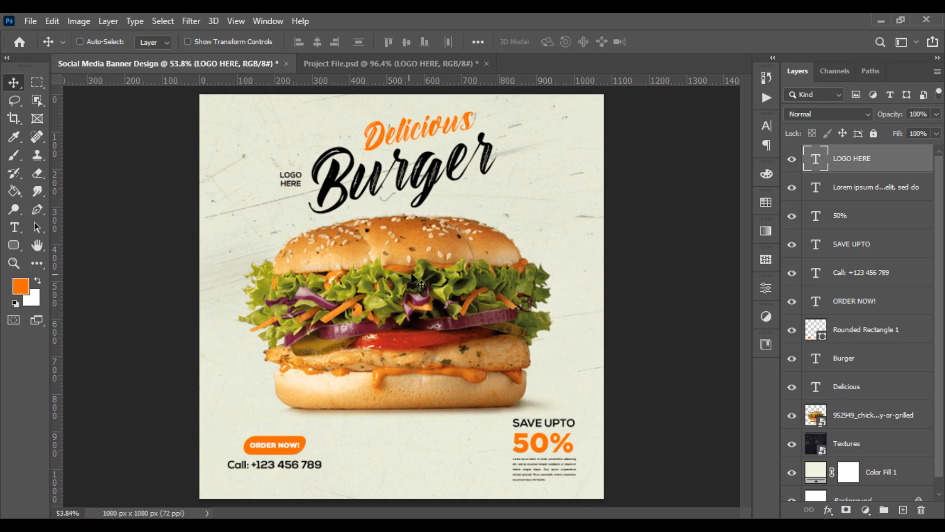
pyautogui.hotkey('ctrl', 't')
pyautogui.scroll(4, 410, 275)
pyautogui.moveTo(252, 161); pyautogui.dragTo(306, 227)
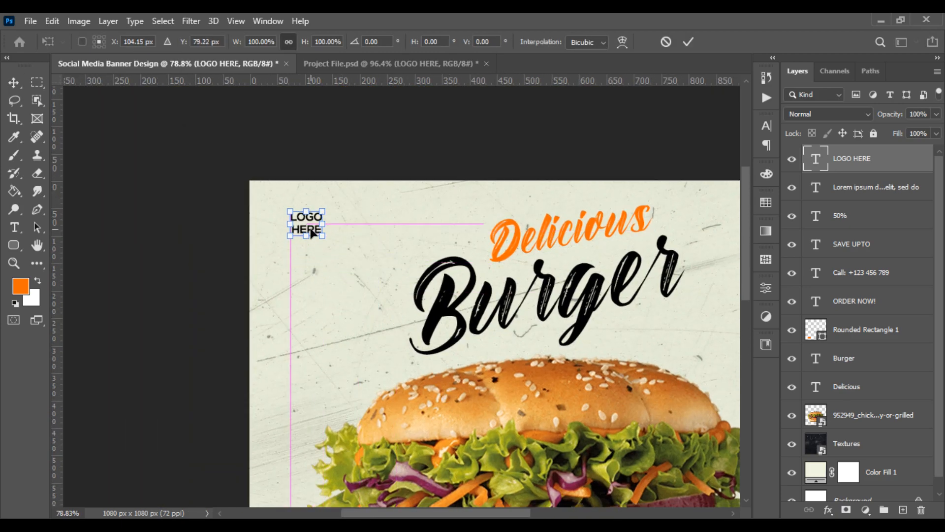
pyautogui.press('Return')
# Rotate the black wavy line to about 105° and place it above and left of the "Burger" headline
pyautogui.hotkey('ctrl', '0')
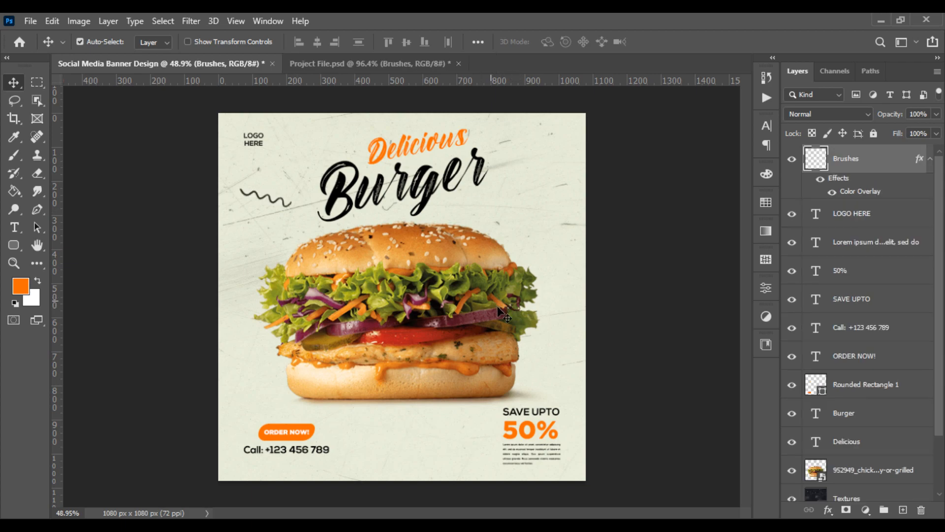
pyautogui.scroll(3, 341, 261)
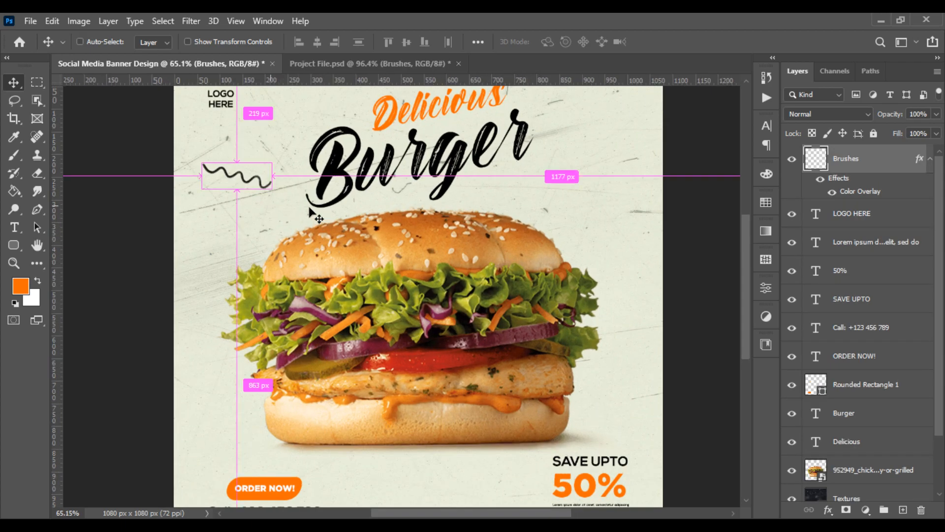
pyautogui.hotkey('ctrl', 't')
pyautogui.moveTo(286, 175); pyautogui.dragTo(294, 206)
pyautogui.moveTo(236, 177)
pyautogui.mouseDown()
pyautogui.moveTo(265, 165)
pyautogui.moveTo(276, 202)
pyautogui.moveTo(295, 160)
pyautogui.mouseUp()
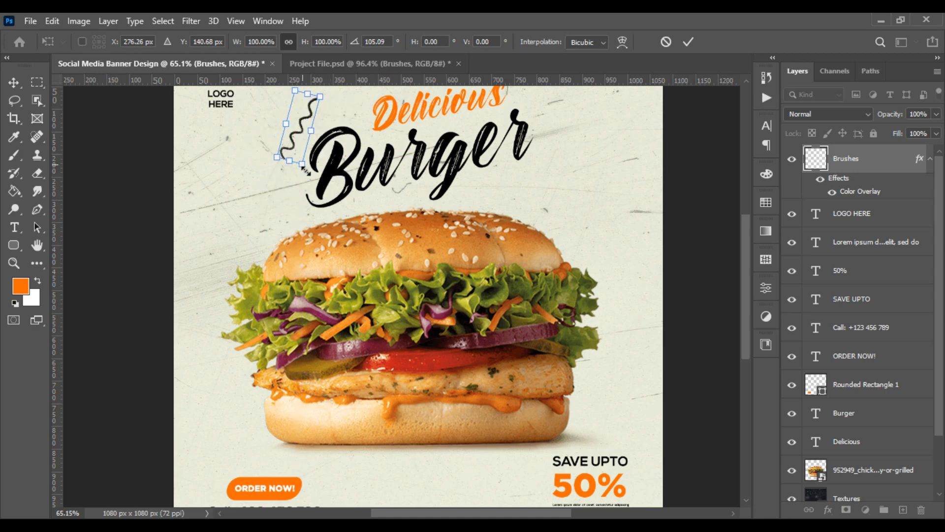
pyautogui.press('Return')
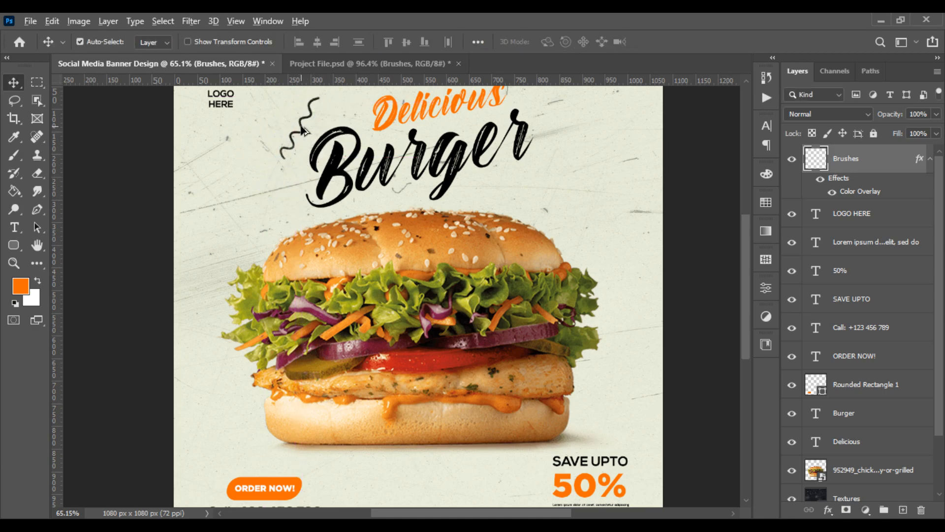
# Duplicate the wavy line, scale the copy to about 71%, rotate it -165° and place it below the end of "Burger"
pyautogui.moveTo(304, 131)
pyautogui.keyDown('alt'); pyautogui.mouseDown()
pyautogui.moveTo(551, 168)
pyautogui.moveTo(592, 198)
pyautogui.moveTo(538, 229)
pyautogui.moveTo(524, 216)
pyautogui.moveTo(563, 202)
pyautogui.moveTo(555, 188)
pyautogui.moveTo(514, 188)
pyautogui.moveTo(524, 186)
pyautogui.mouseUp(); pyautogui.keyUp('alt')
pyautogui.hotkey('ctrl', 't')
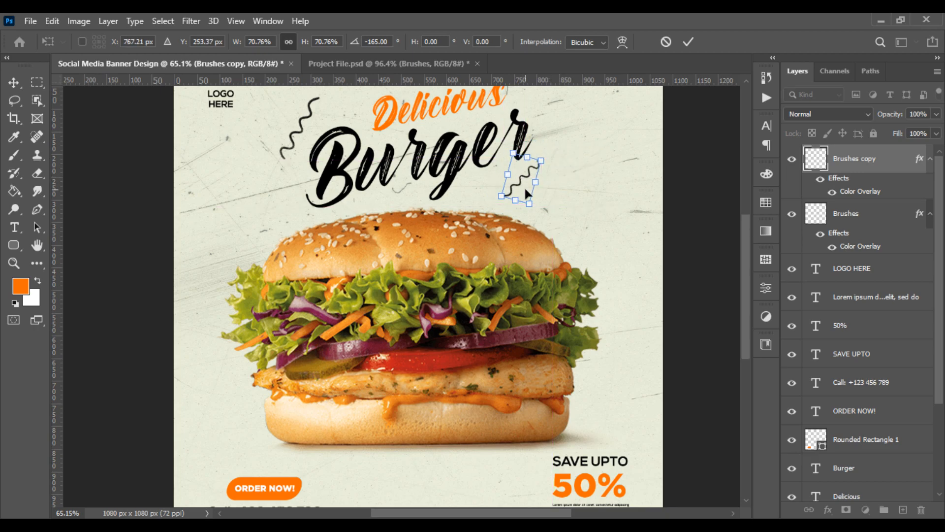
pyautogui.press('Return')
pyautogui.scroll(-2, 533, 246)
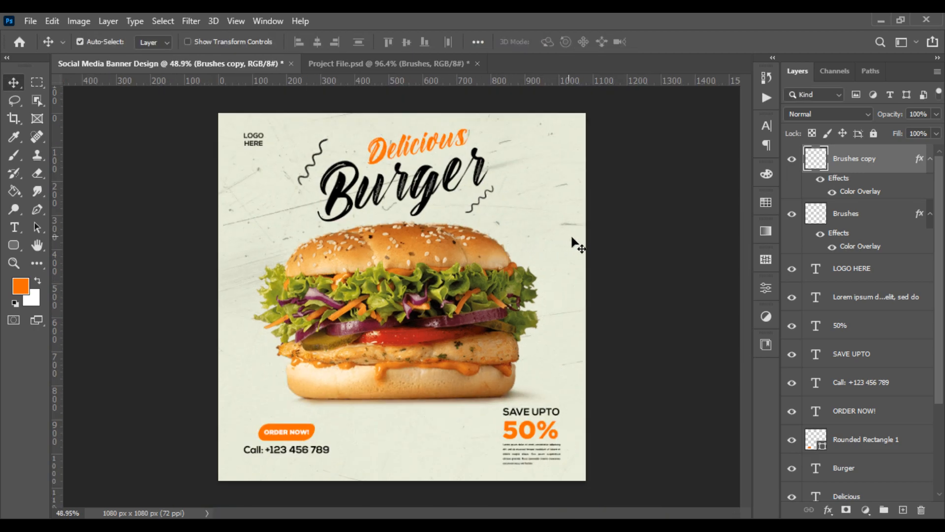
# Duplicate the small wavy line, place the copy right of the burger's lettuce and rotate it to slope downward to the right
pyautogui.hotkey('ctrl', 'j')
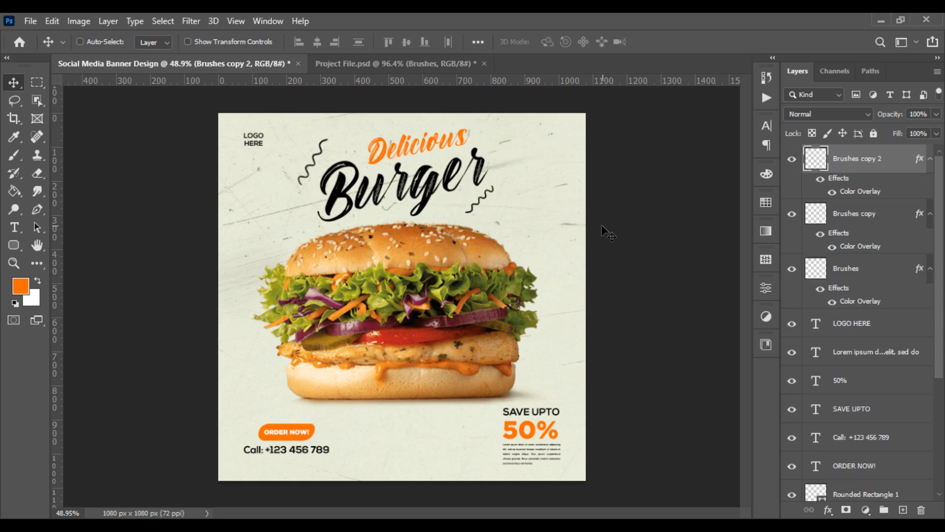
pyautogui.hotkey('ctrl', 't')
pyautogui.moveTo(484, 207)
pyautogui.mouseDown()
pyautogui.moveTo(554, 275)
pyautogui.moveTo(570, 270)
pyautogui.mouseUp()
pyautogui.moveTo(561, 221)
pyautogui.mouseDown()
pyautogui.moveTo(551, 213)
pyautogui.moveTo(541, 234)
pyautogui.mouseUp()
pyautogui.press('Return')
# Duplicate the downward-sloping wavy line, enlarge the copy and place it left of the burger's lower bun
pyautogui.press('ctrl')
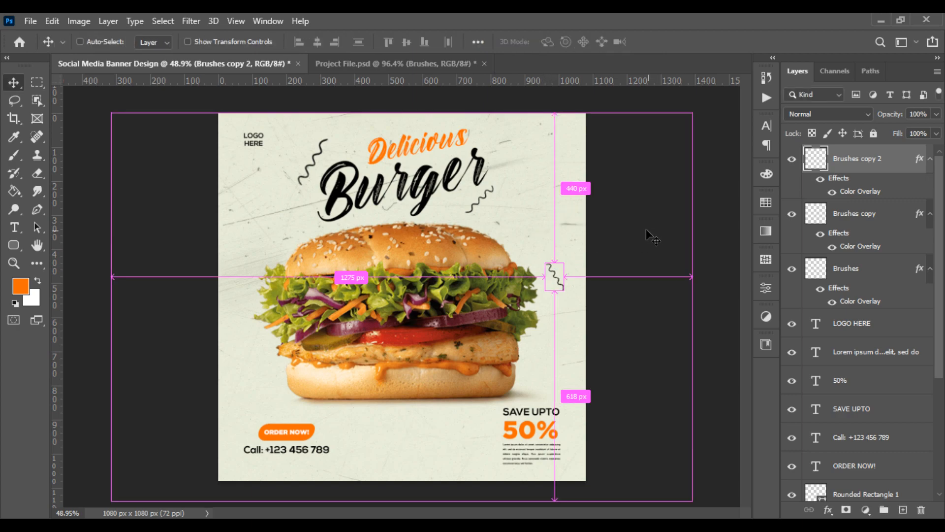
pyautogui.hotkey('ctrl', 'j')
pyautogui.hotkey('ctrl', 't')
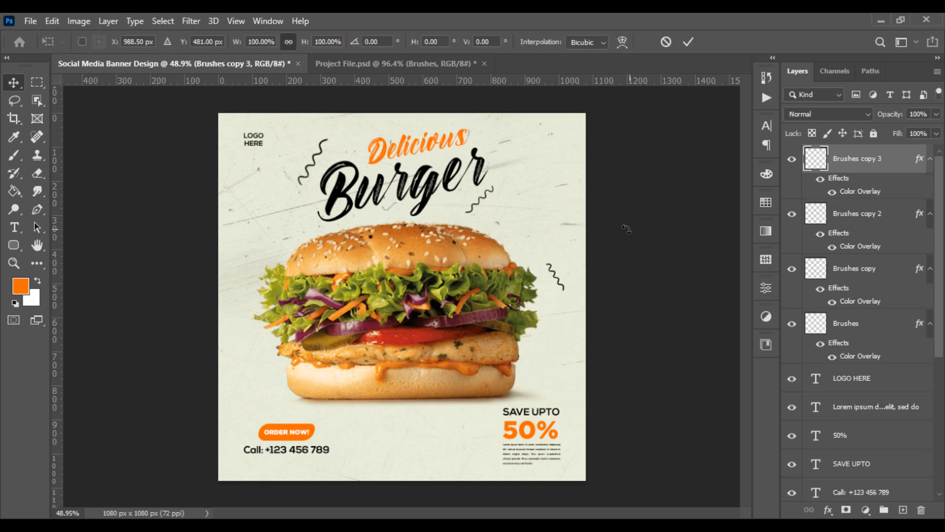
pyautogui.moveTo(554, 276)
pyautogui.mouseDown()
pyautogui.moveTo(541, 291)
pyautogui.moveTo(249, 236)
pyautogui.moveTo(239, 295)
pyautogui.moveTo(248, 355)
pyautogui.moveTo(269, 386)
pyautogui.mouseUp()
pyautogui.press('Return')
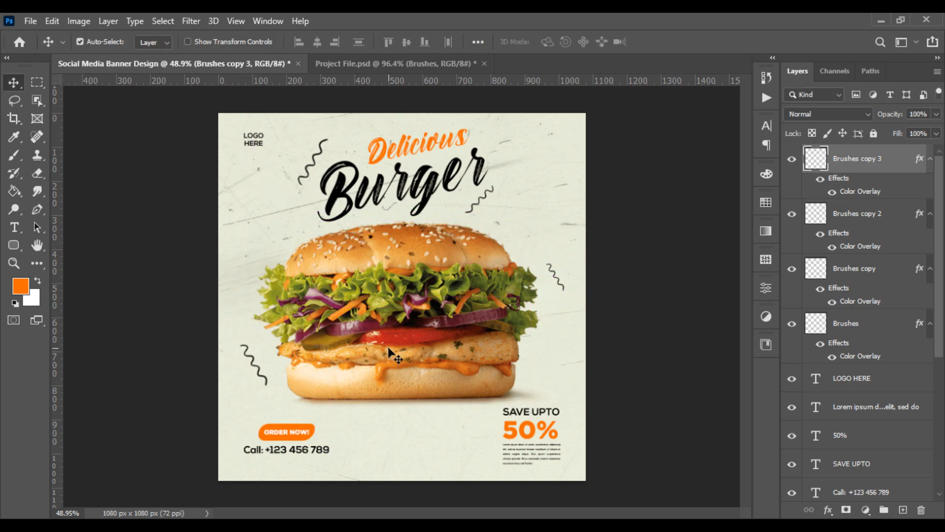
# Paste the orange dot grid and place it left of "Burger" below the logo text, at about X 117, Y 294 px
pyautogui.hotkey('ctrl', 'v')
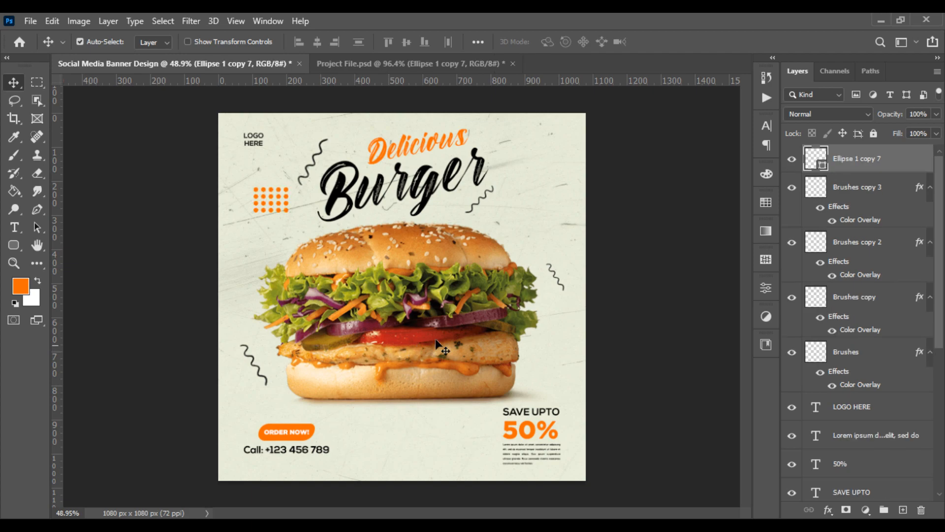
pyautogui.hotkey('ctrl', 't')
pyautogui.scroll(3, 268, 217)
pyautogui.moveTo(293, 267); pyautogui.dragTo(272, 289)
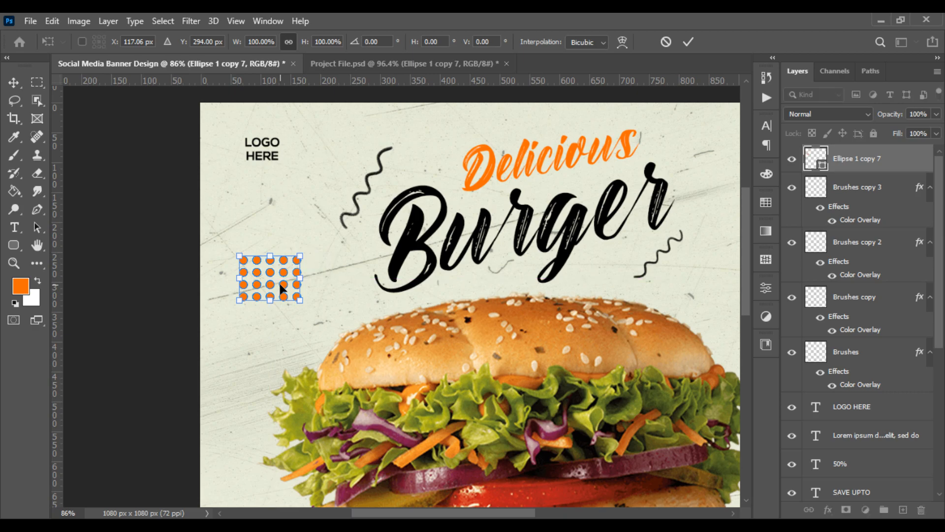
pyautogui.press('Return')
# Duplicate the orange dot grid and place the copy right of the burger's lower bun, above "SAVE UPTO"
pyautogui.scroll(-2, 306, 335)
pyautogui.scroll(-1, 311, 338)
pyautogui.moveTo(274, 224); pyautogui.dragTo(566, 372)
# Duplicate the tomato slice beside the burger, enlarge the copy and place it in the canvas's upper-right corner
pyautogui.scroll(-1, 566, 371)
pyautogui.scroll(1, 566, 372)
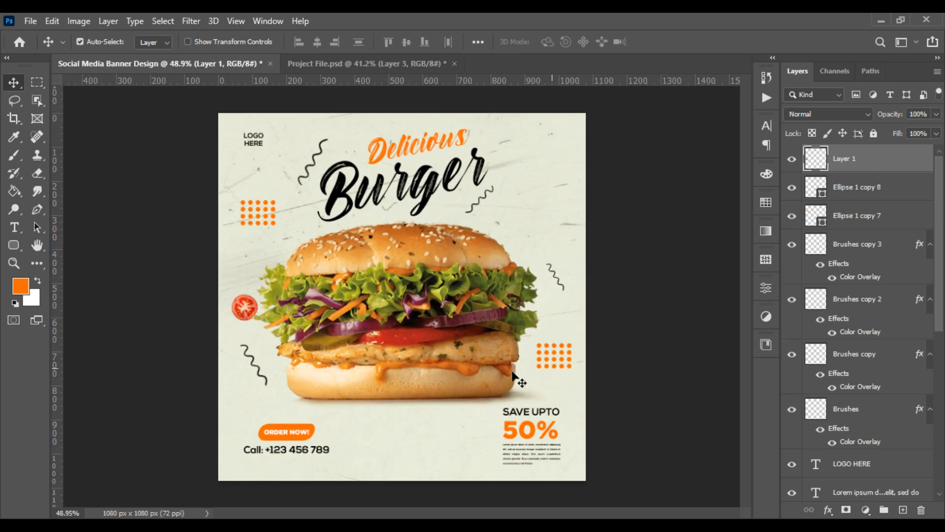
pyautogui.scroll(1, 336, 373)
pyautogui.moveTo(231, 335); pyautogui.dragTo(544, 174)
pyautogui.scroll(-2, 290, 277)
pyautogui.hotkey('ctrl', 't')
pyautogui.press('Return')
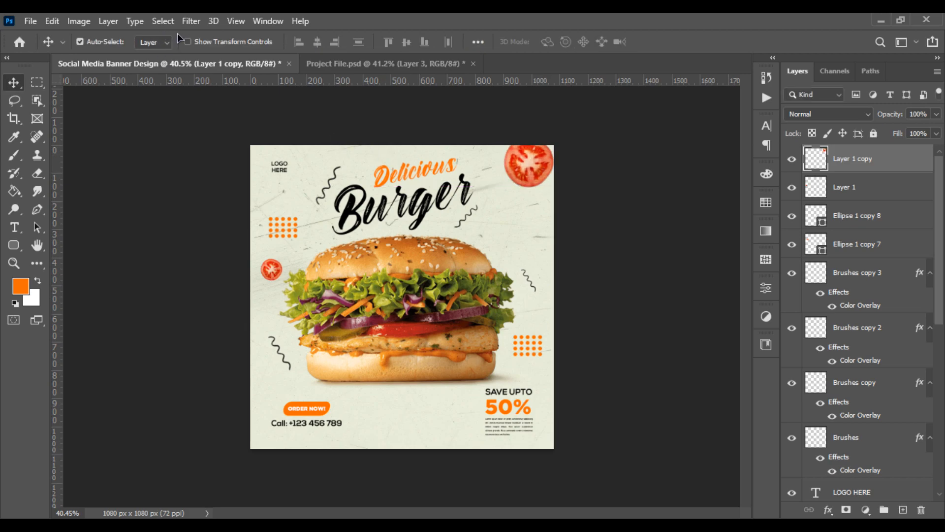
# Apply a Gaussian Blur with a 2.5 pixel radius to the large tomato slice in the canvas's upper-right corner
pyautogui.click(189, 23)
pyautogui.moveTo(322, 201)
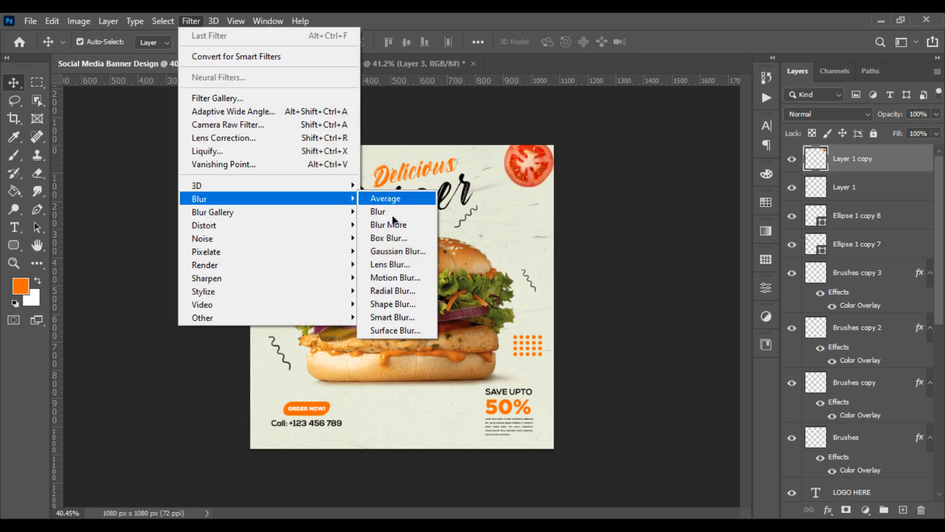
pyautogui.click(399, 256)
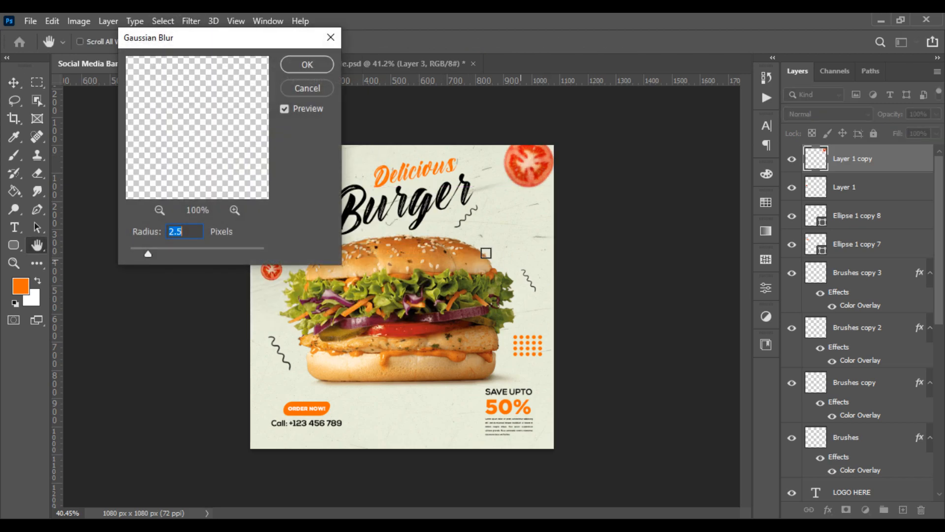
pyautogui.click(325, 63)
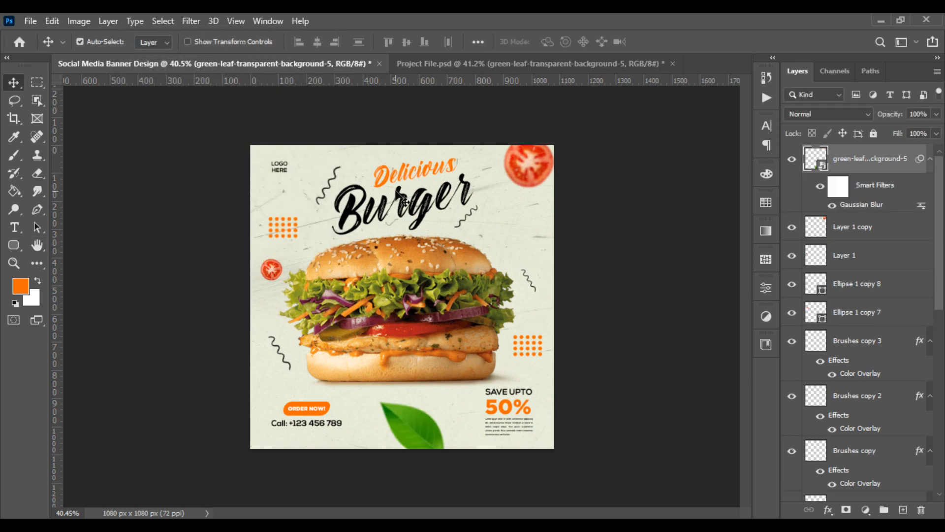
# Place the green leaf at the canvas's bottom edge, between the call line and the "50%" offer
pyautogui.moveTo(404, 431)
pyautogui.mouseDown()
pyautogui.moveTo(410, 439)
pyautogui.moveTo(395, 436)
pyautogui.mouseUp()
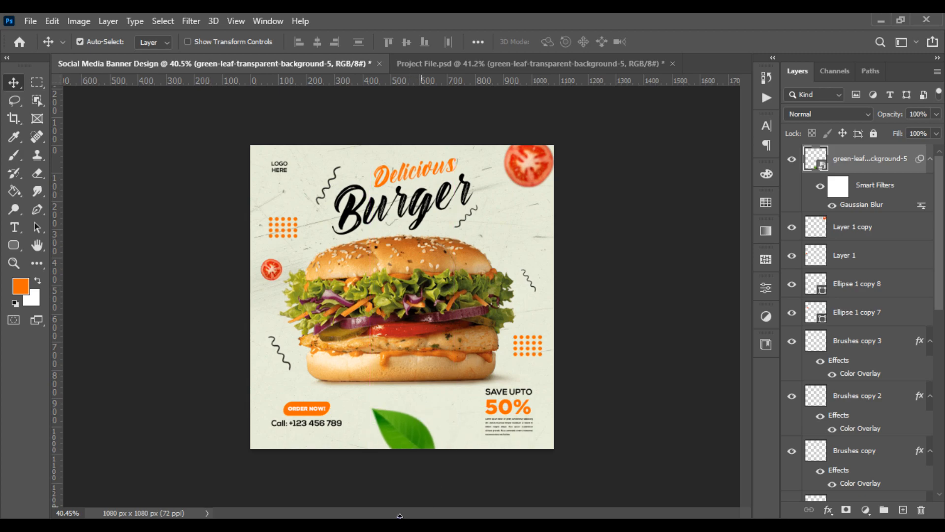
# Group all layers from the green leaf down to Color Fill 1, leaving out the Background, and name the group "Final"
pyautogui.scroll(-1, 375, 497)
pyautogui.scroll(2, 384, 475)
pyautogui.scroll(-10, 815, 404)
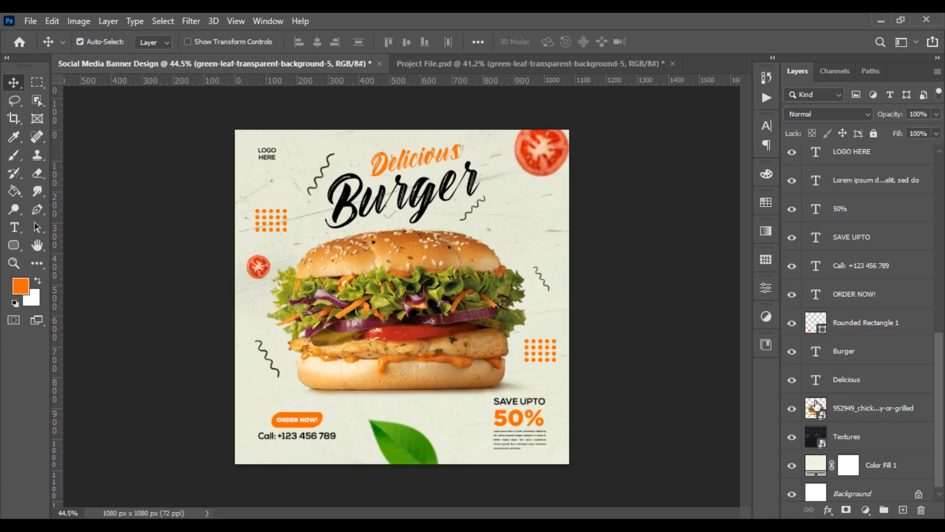
pyautogui.scroll(-1, 816, 403)
pyautogui.keyDown('shift'); pyautogui.click(876, 457); pyautogui.keyUp('shift')
pyautogui.moveTo(880, 459); pyautogui.dragTo(884, 509)
pyautogui.doubleClick(848, 153)
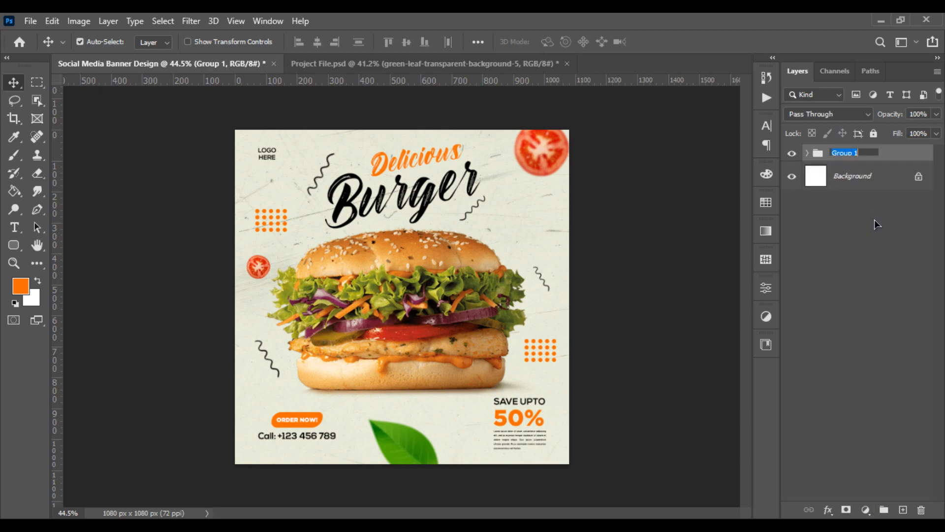
pyautogui.write('Final')
pyautogui.press('Return')
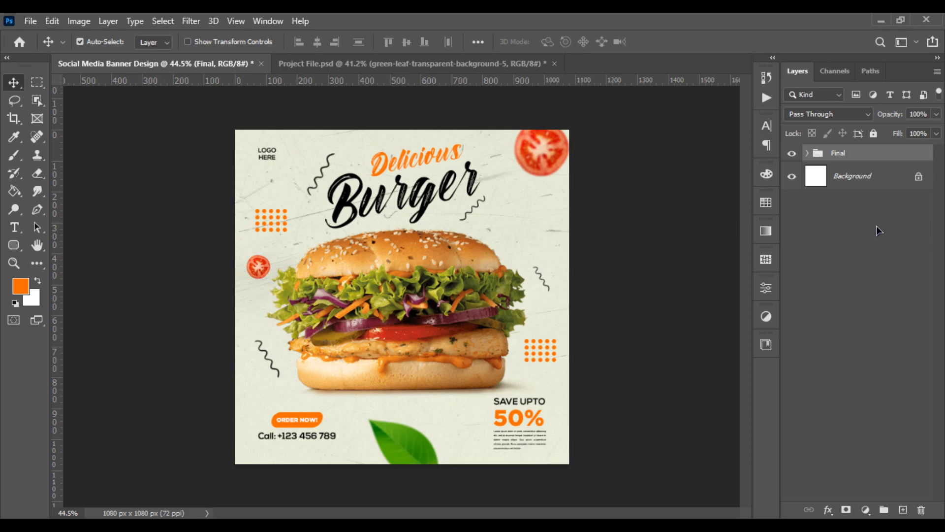